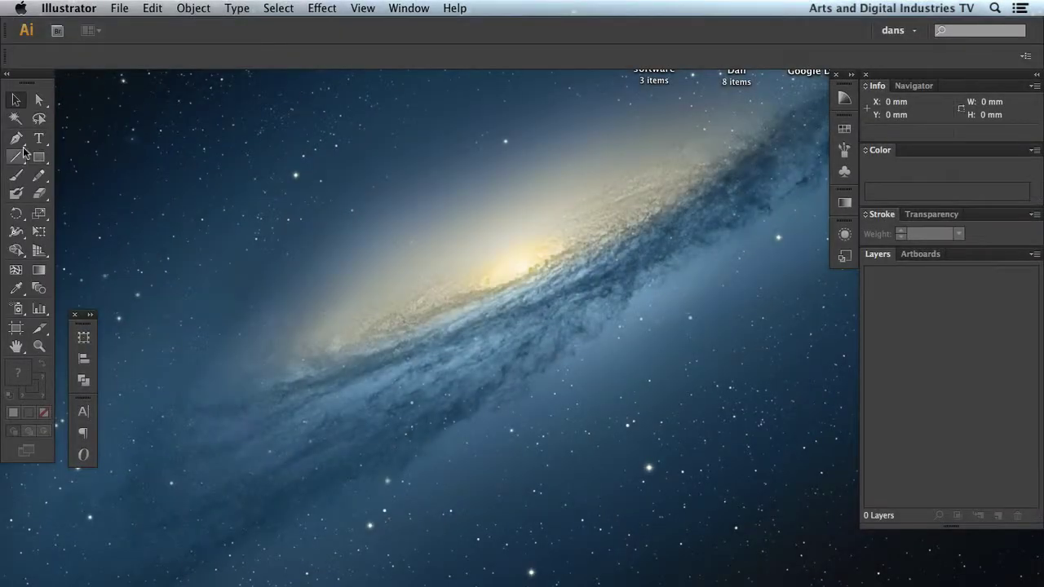
Step: Create a new A4 print document, Untitled-1, keeping the default settings
click(119, 9)
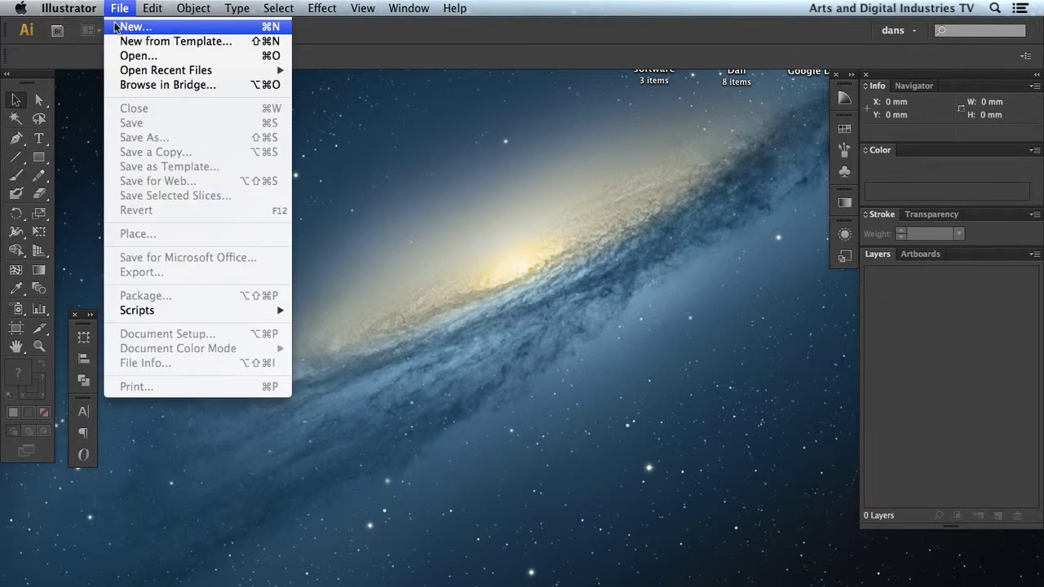
click(130, 26)
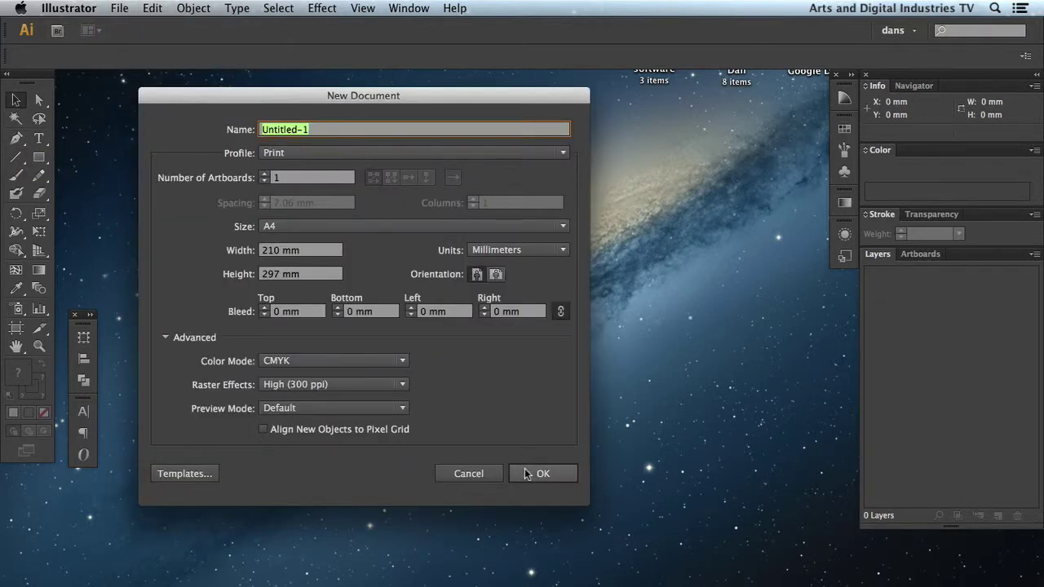
click(526, 475)
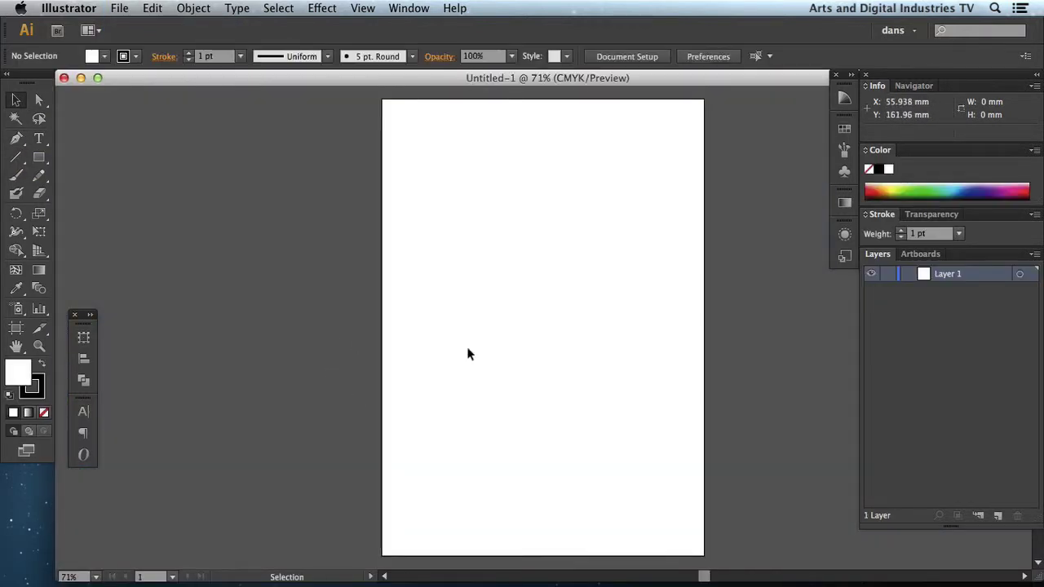
Step: Zoom the view to 150% and pan the artboard into view
key(space)
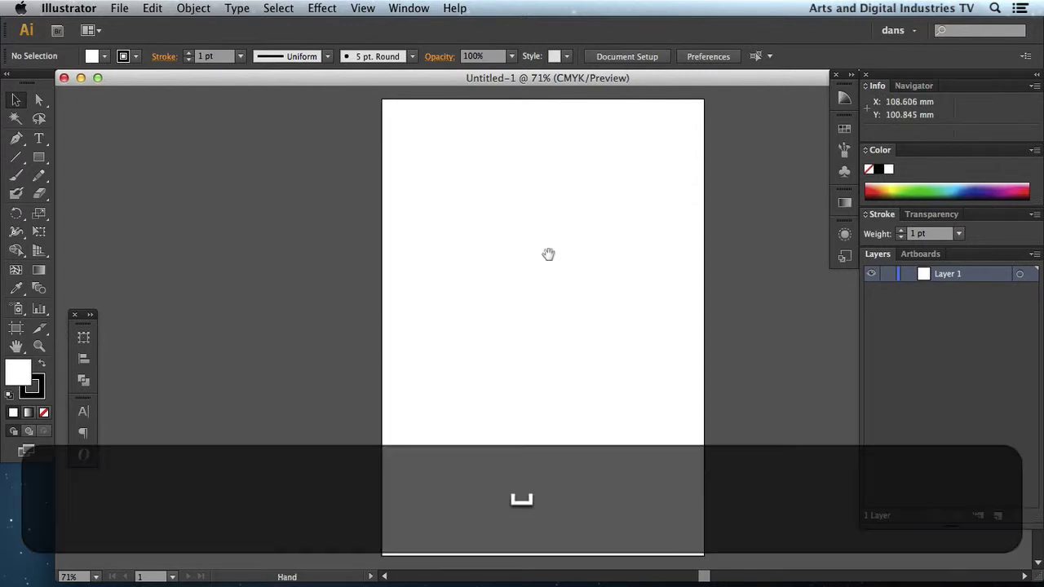
drag(548, 254, 419, 291)
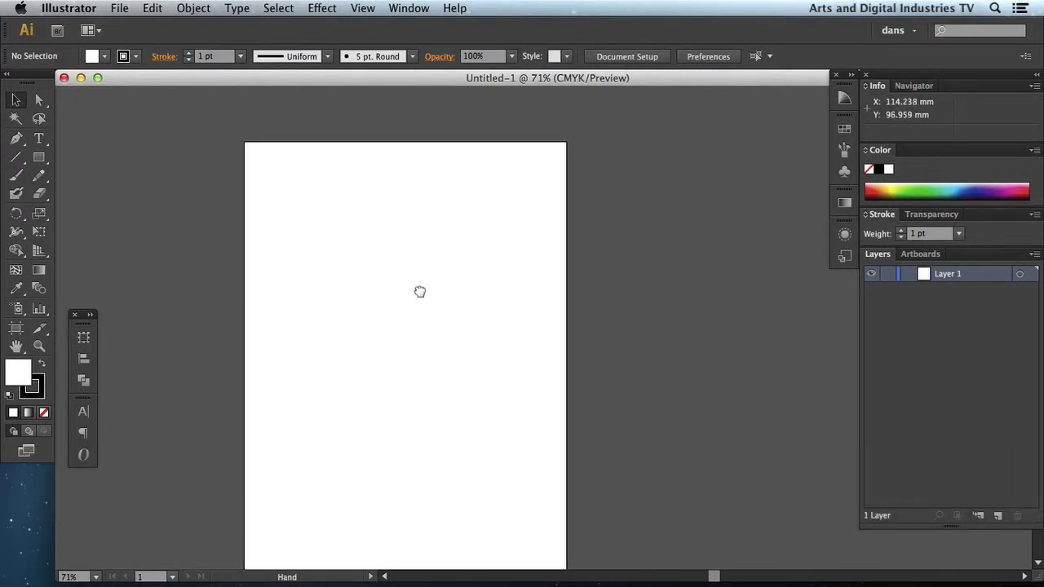
key(super+equal)
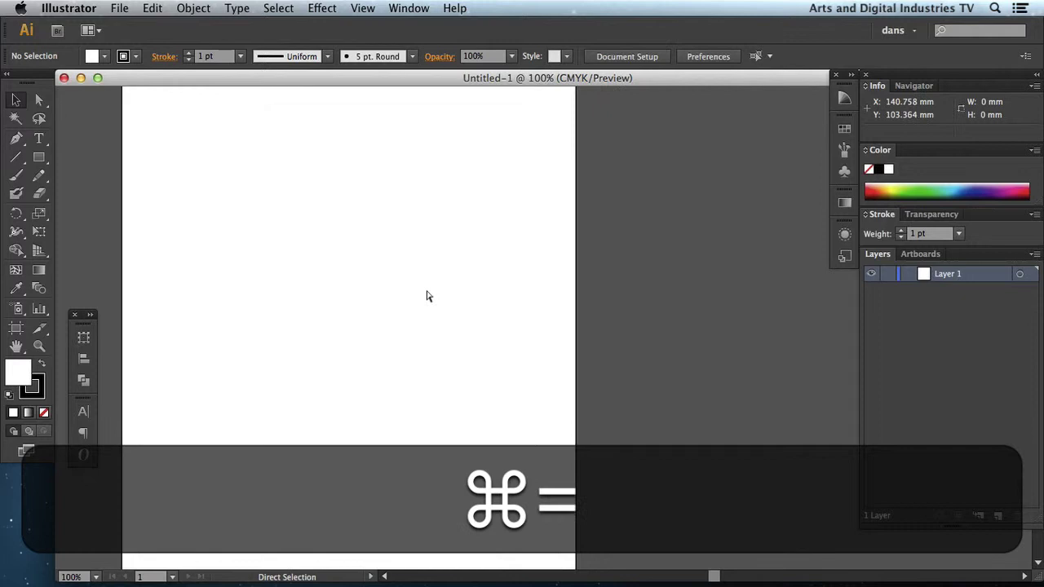
key(super+equal)
key(space)
drag(419, 170, 611, 340)
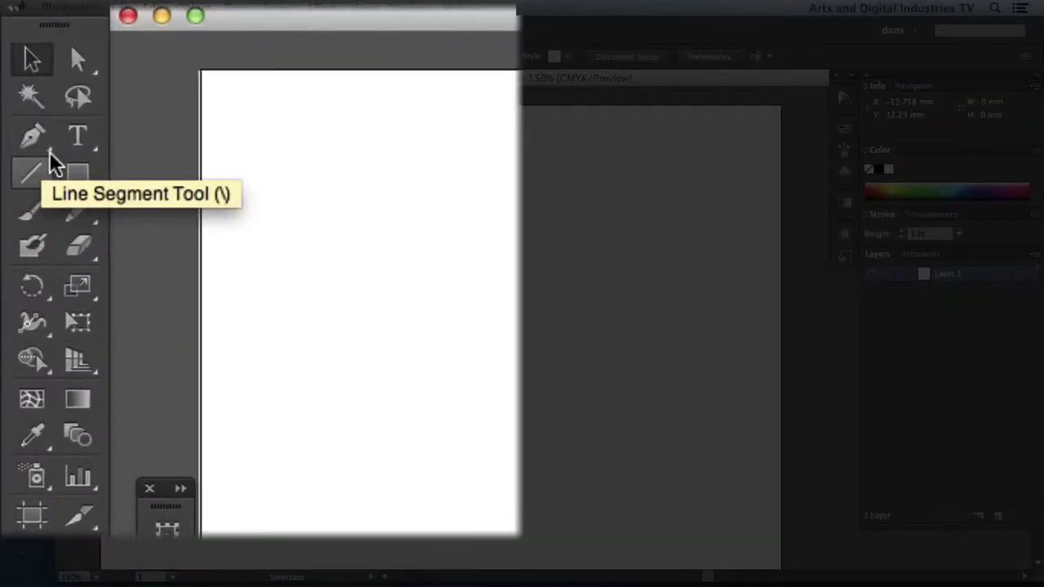
Step: Tear off the Pen tool group as a floating panel and move it aside
drag(55, 151, 117, 93)
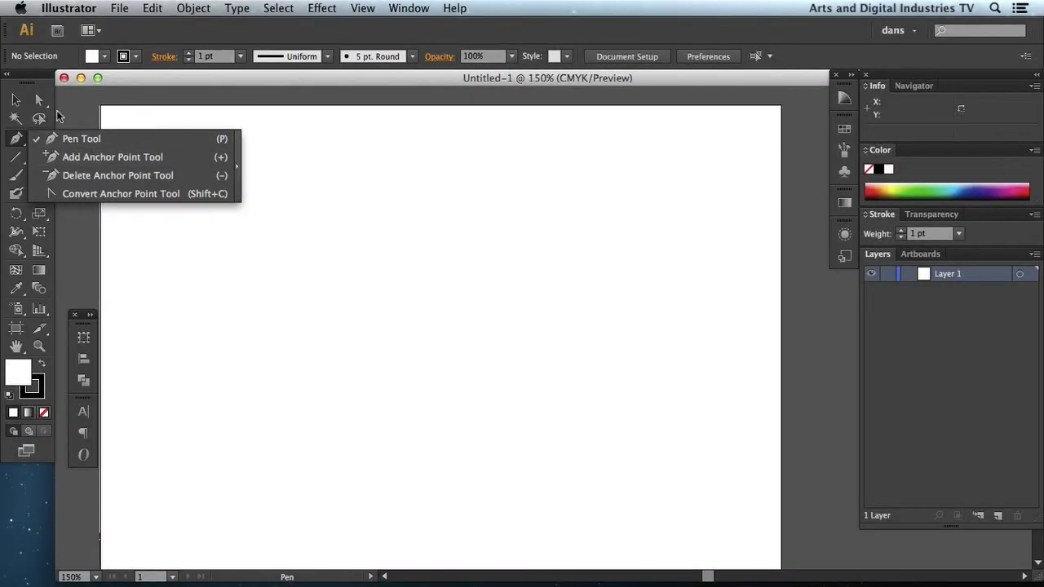
drag(52, 120, 76, 127)
drag(16, 137, 245, 191)
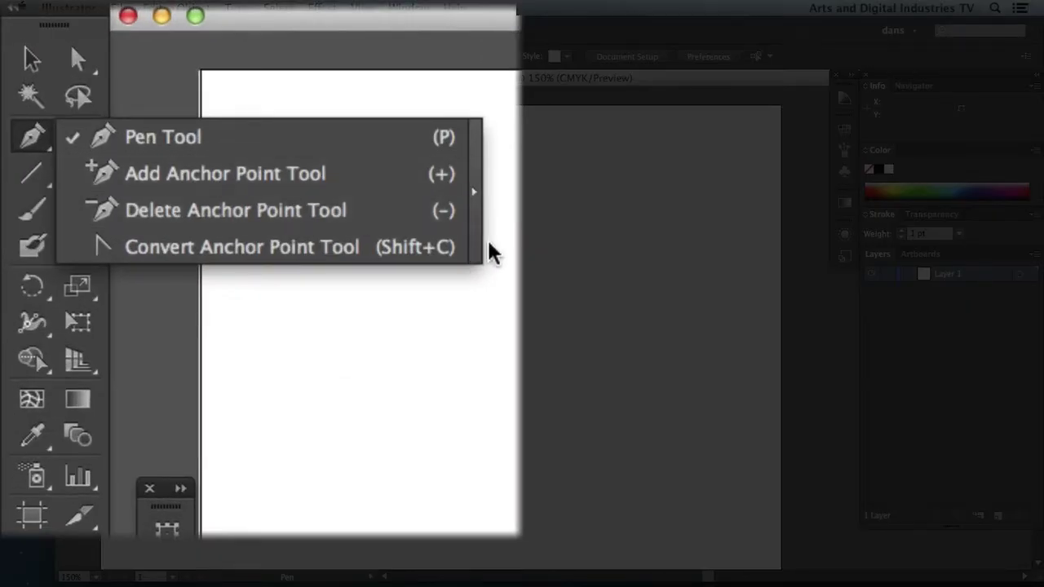
drag(492, 253, 483, 200)
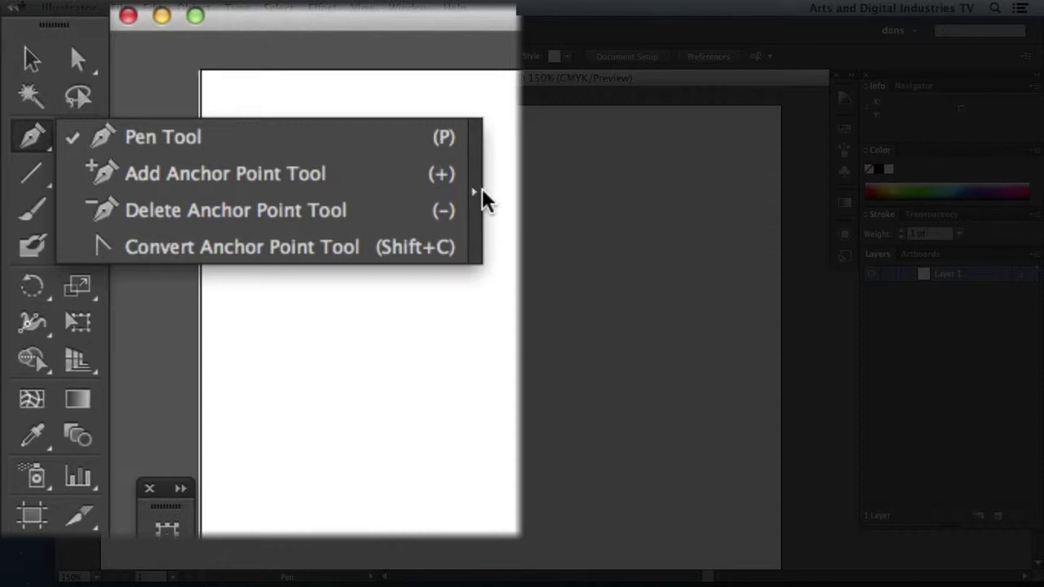
drag(483, 200, 485, 196)
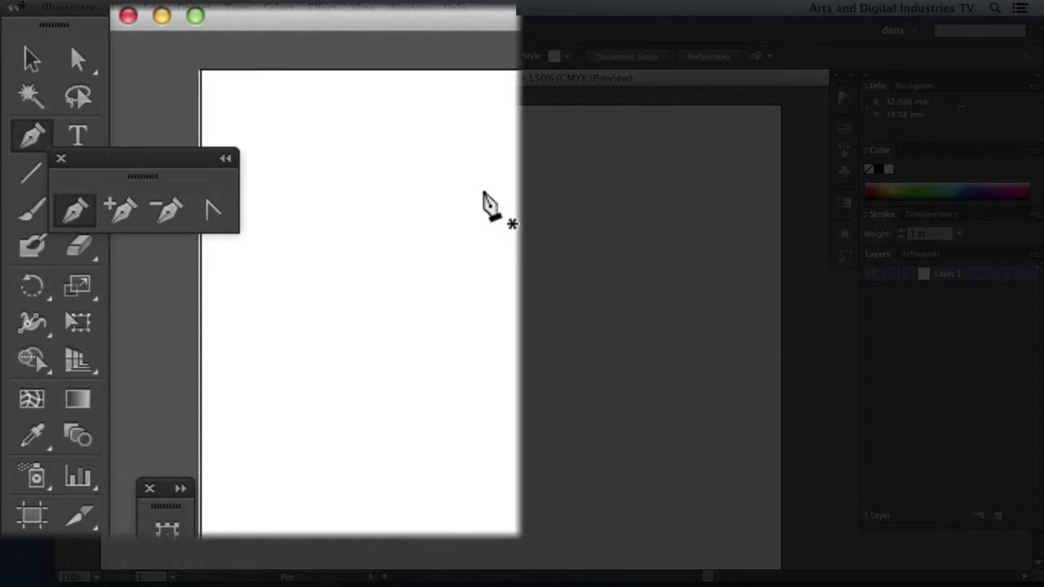
drag(139, 154, 261, 179)
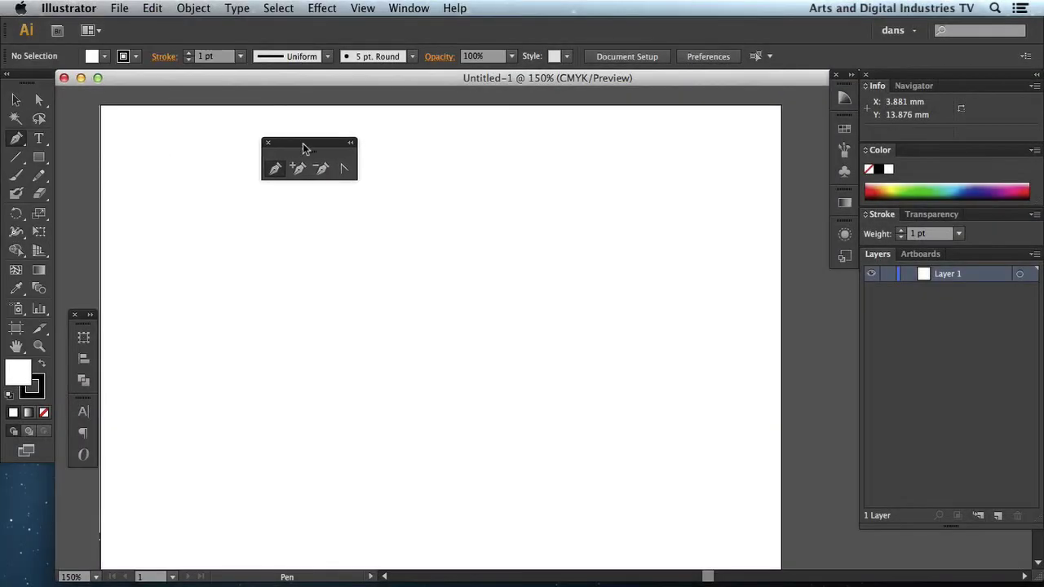
drag(307, 143, 381, 176)
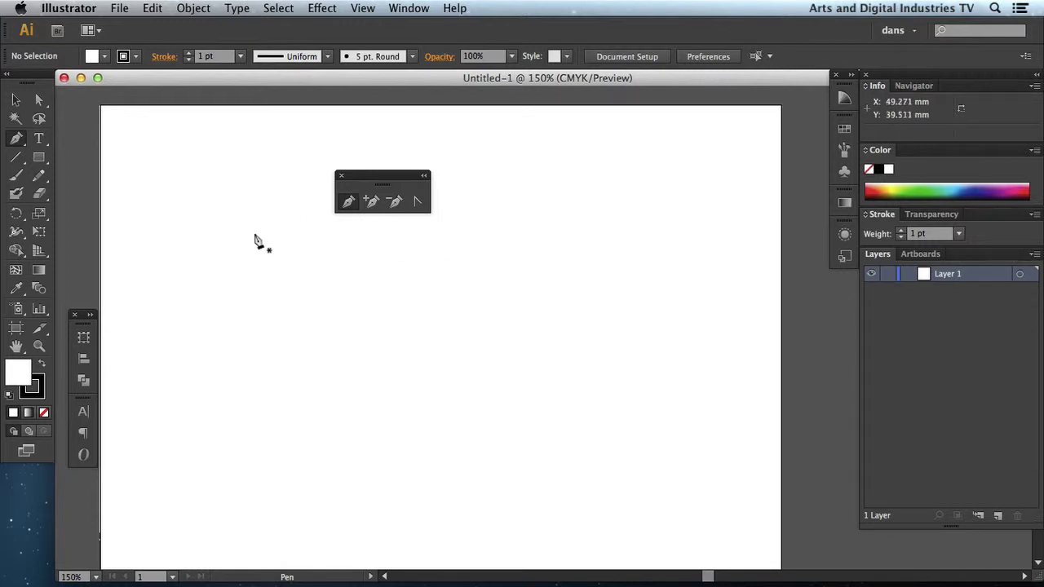
Step: Try the Add, Delete and Convert Anchor Point tools, then return to the Pen
click(372, 202)
click(395, 202)
click(417, 201)
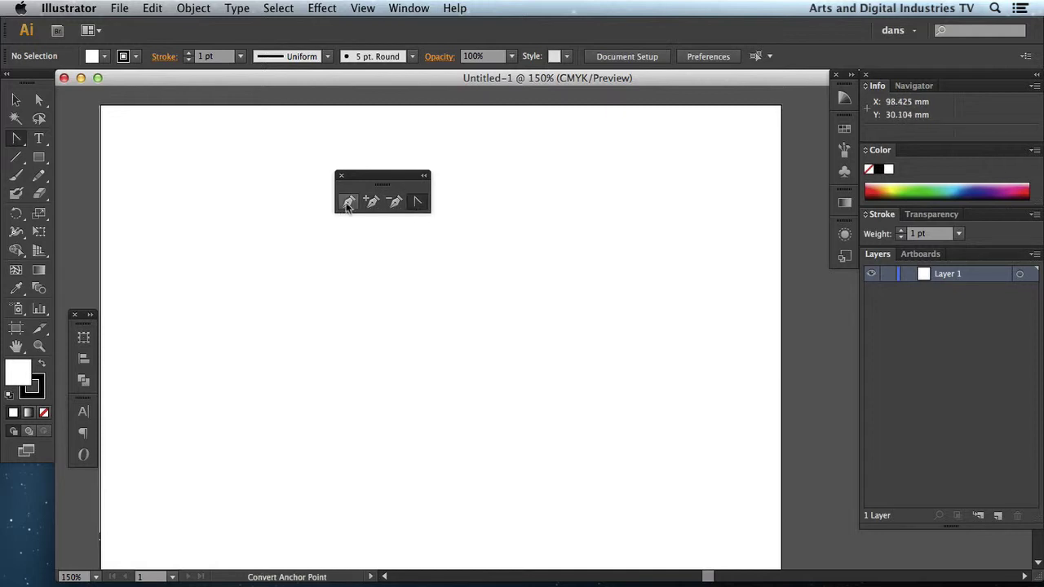
click(348, 201)
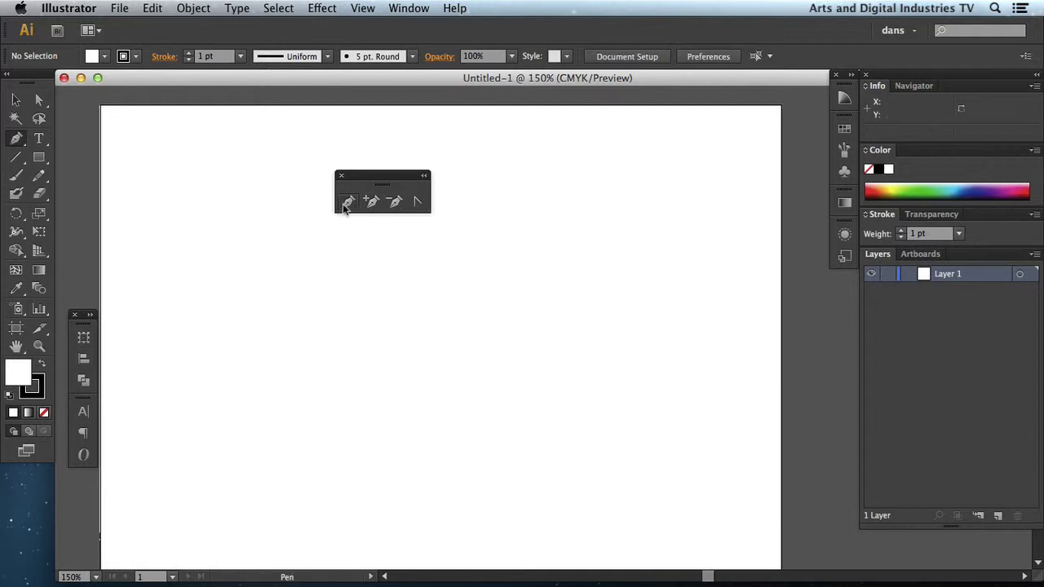
Step: Tear off the Type tools, dock them beside the pen tools, then close the floating group
click(39, 139)
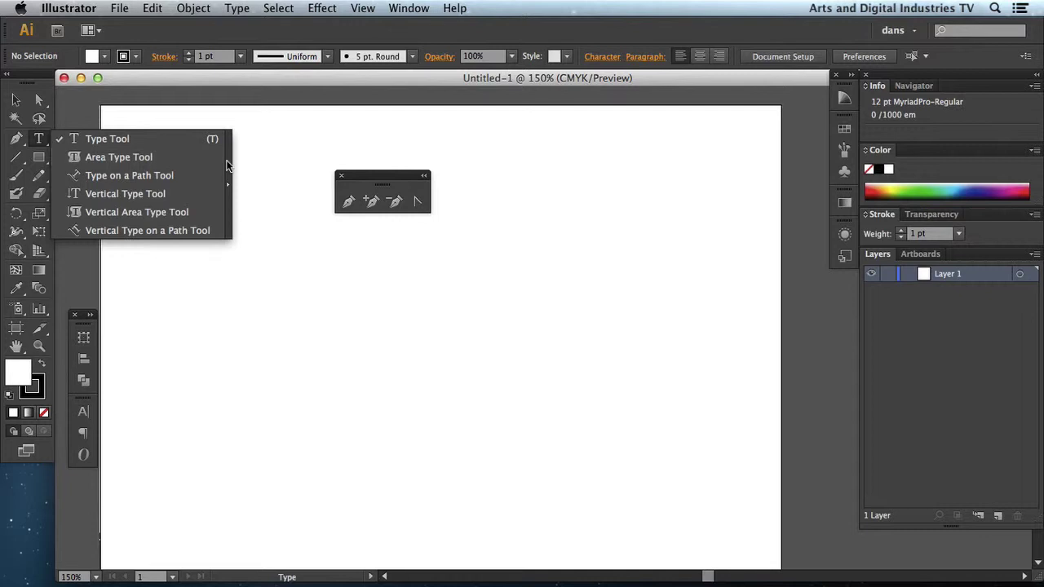
click(227, 184)
drag(151, 150, 444, 200)
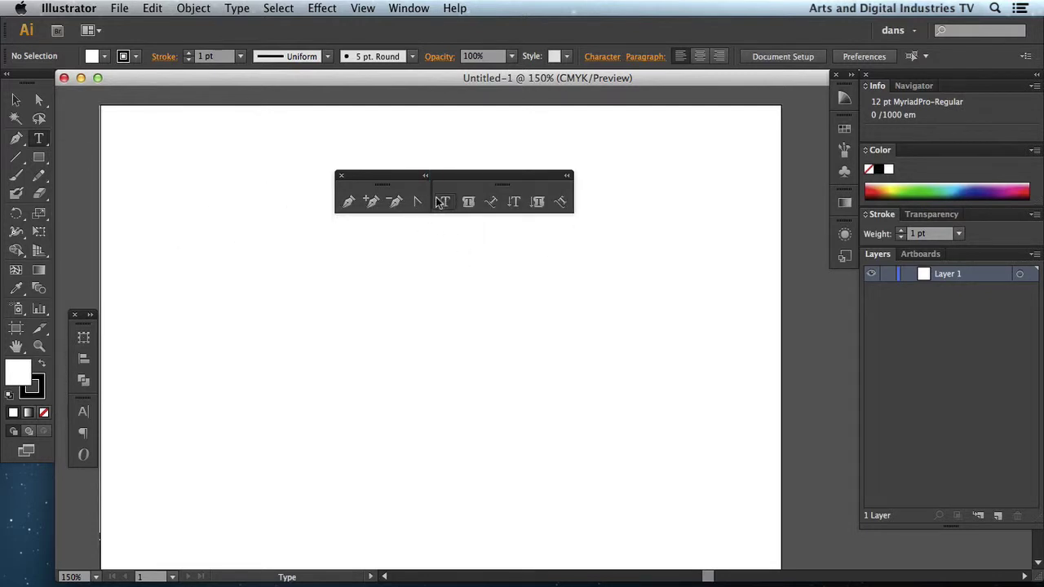
click(341, 176)
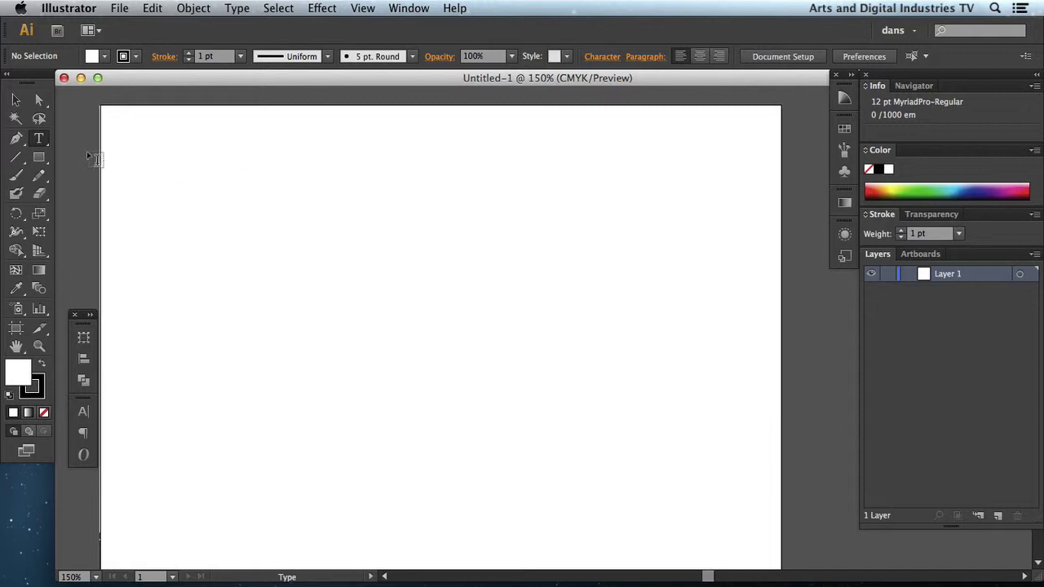
click(16, 138)
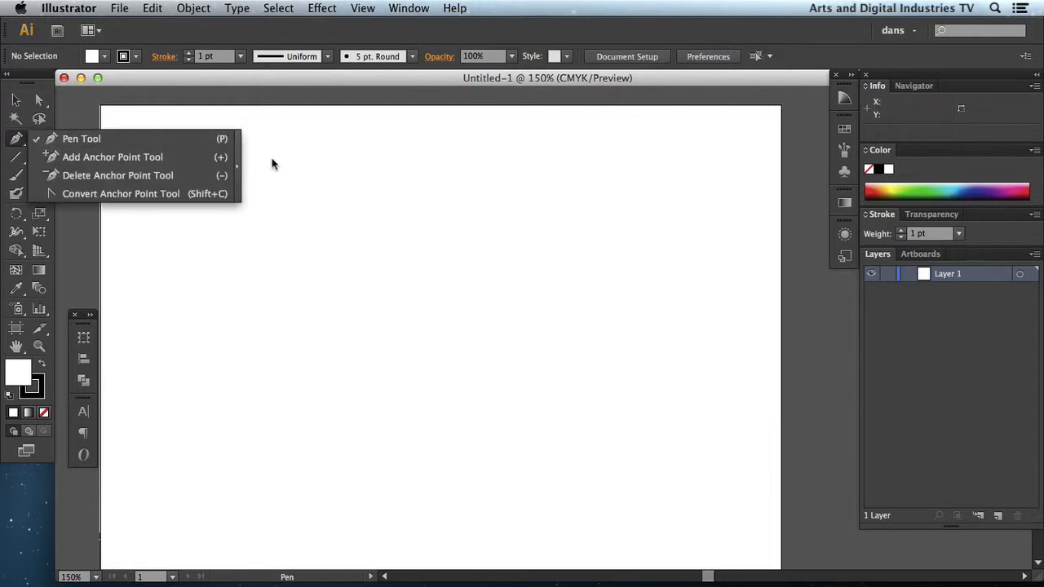
Step: Draw a closed five-point pentagon with the Pen near the artboard's upper left
drag(272, 165, 238, 166)
drag(89, 146, 210, 128)
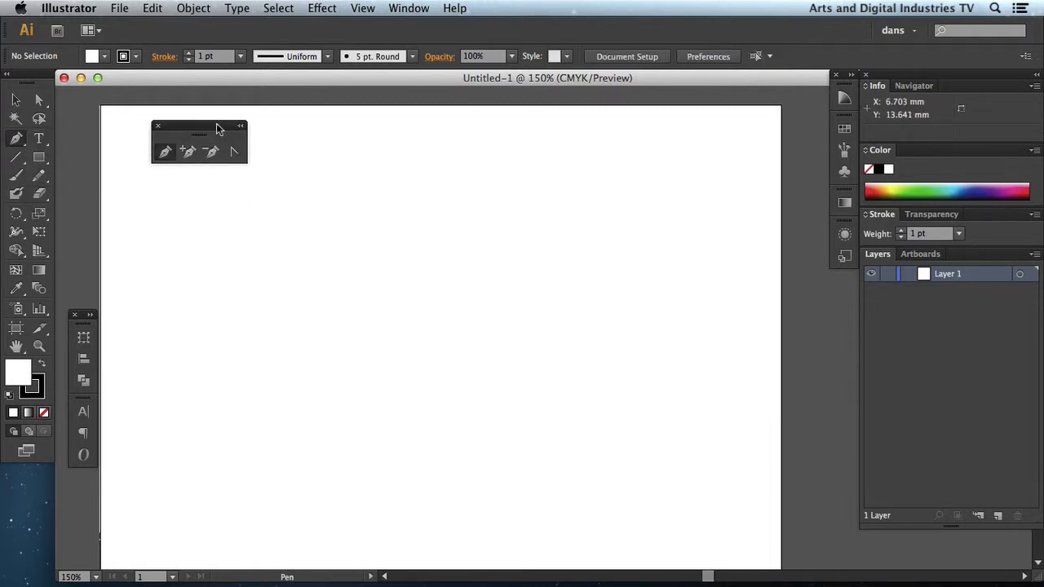
click(259, 209)
click(335, 230)
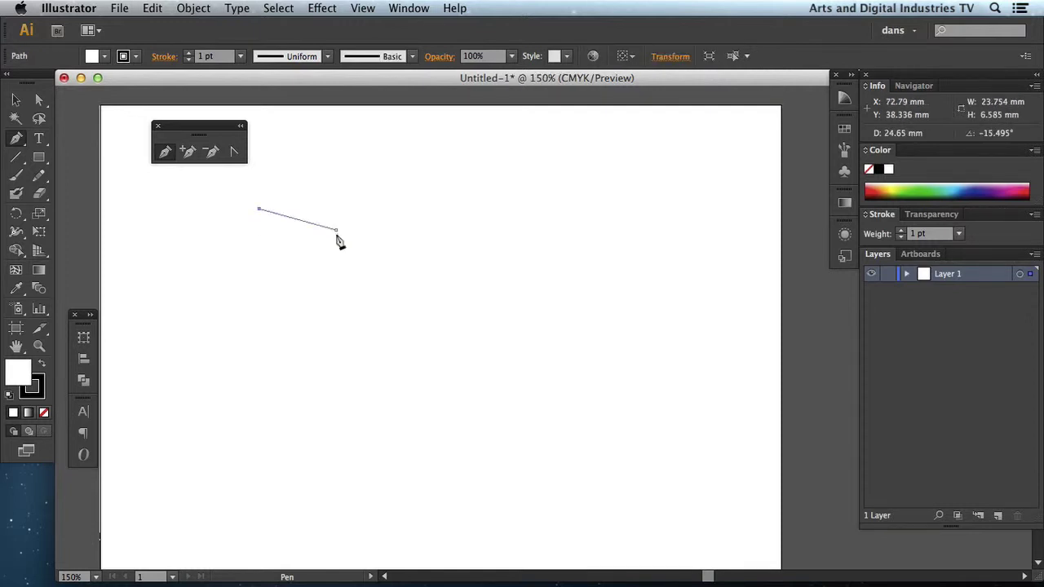
click(325, 304)
click(220, 306)
click(164, 247)
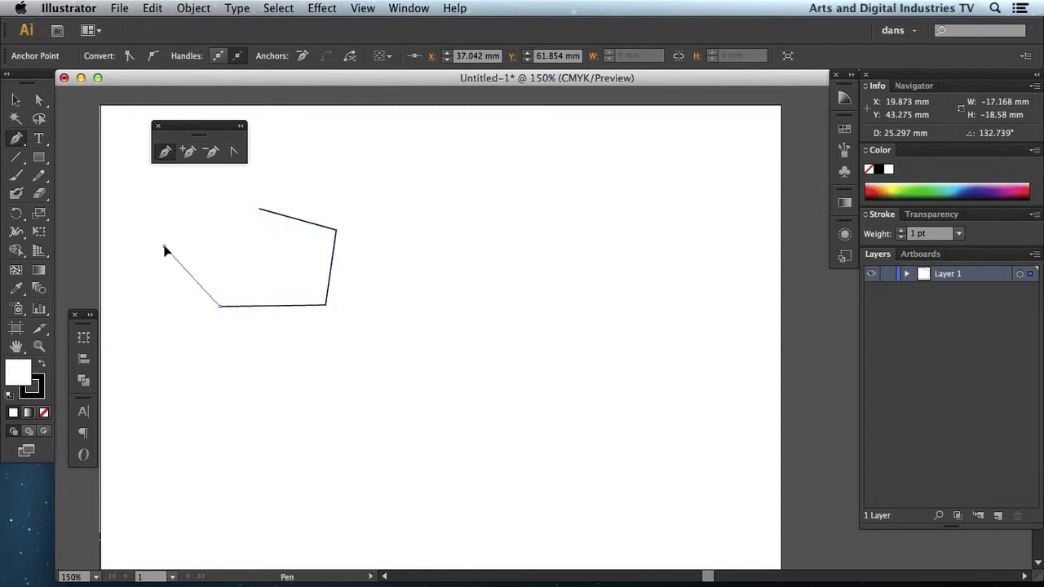
click(257, 211)
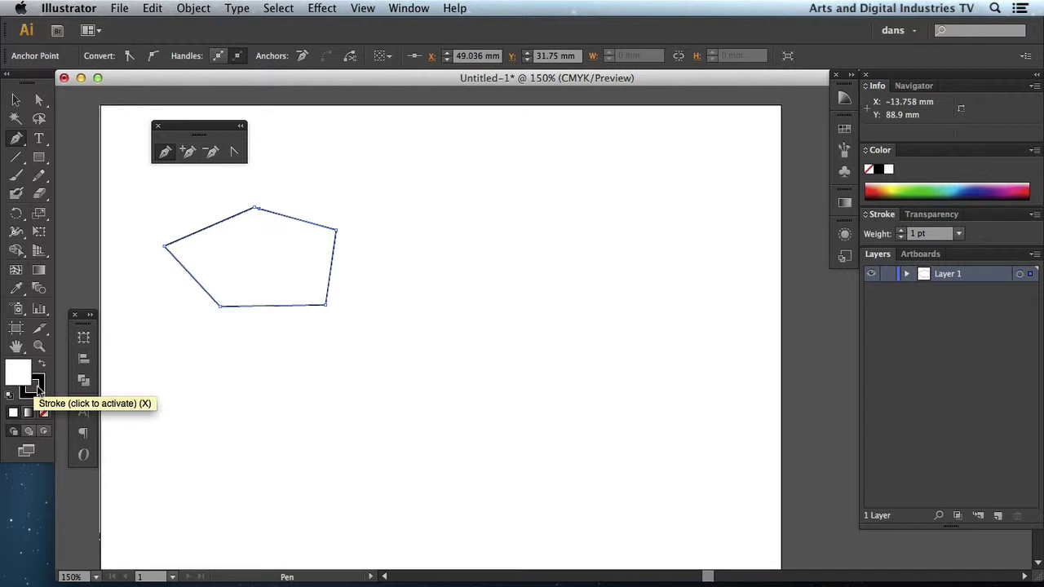
Step: Make the stroke the active colour and show CMYK sliders in the Color panel
click(37, 388)
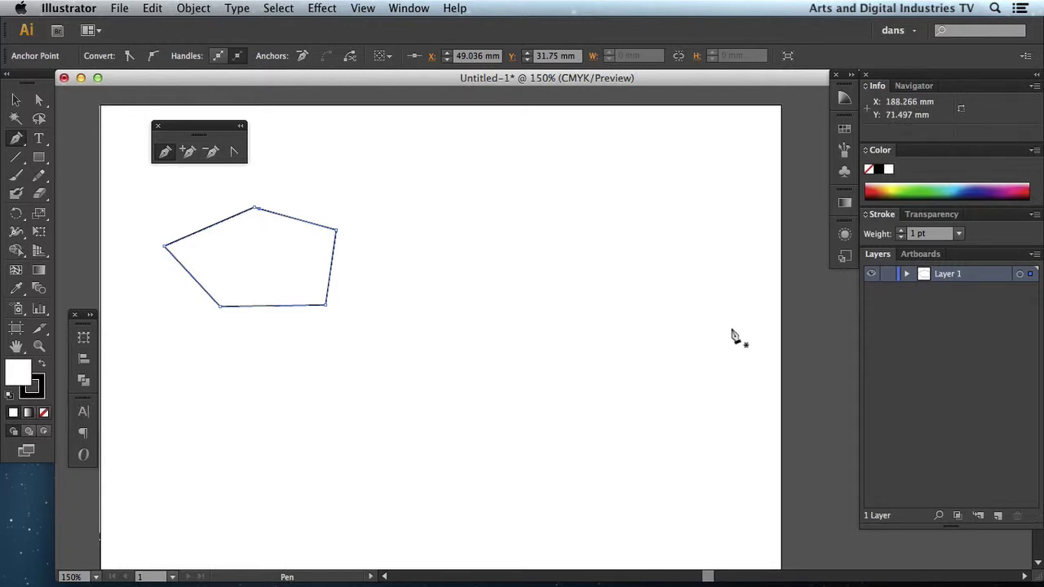
click(1033, 150)
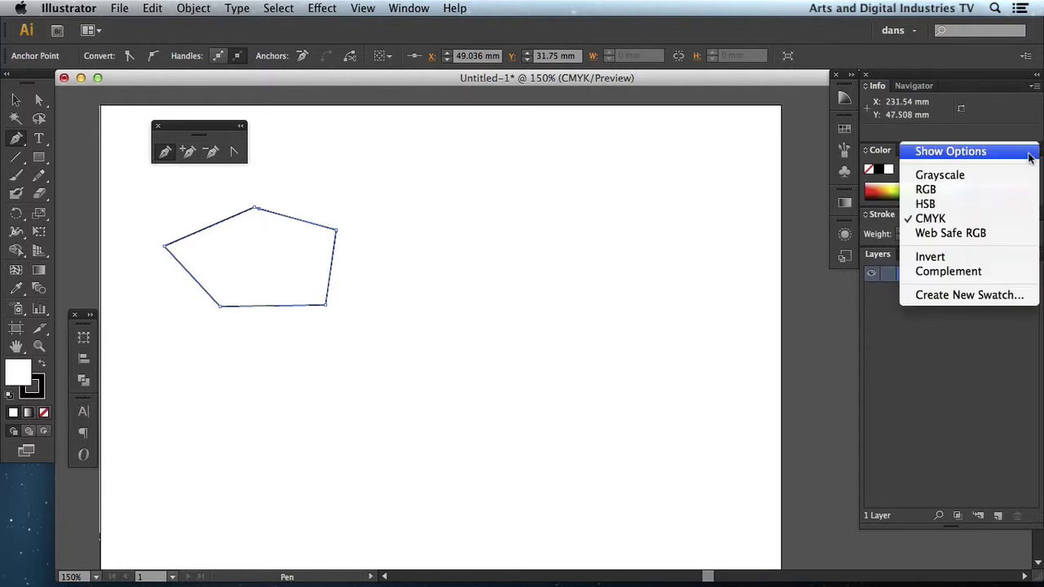
click(1012, 158)
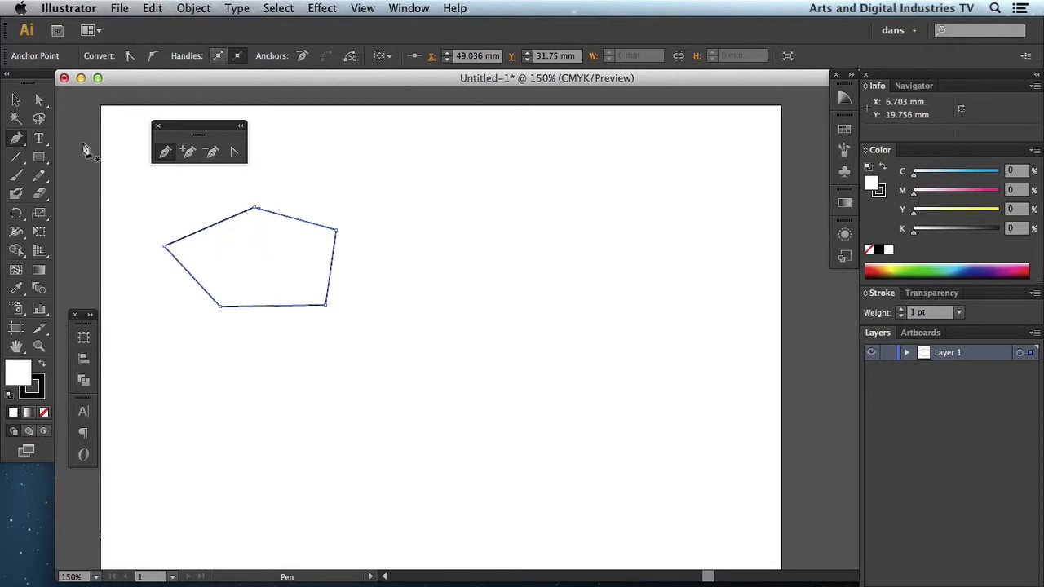
click(21, 103)
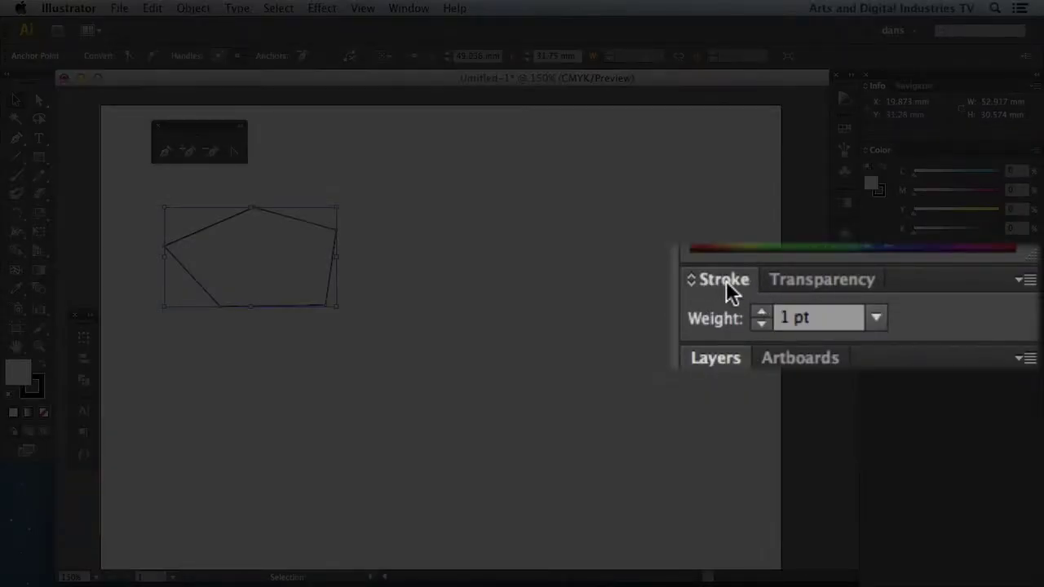
Step: Raise the pentagon's stroke weight to 6 pt and swap its fill and stroke colours
click(902, 311)
click(902, 311)
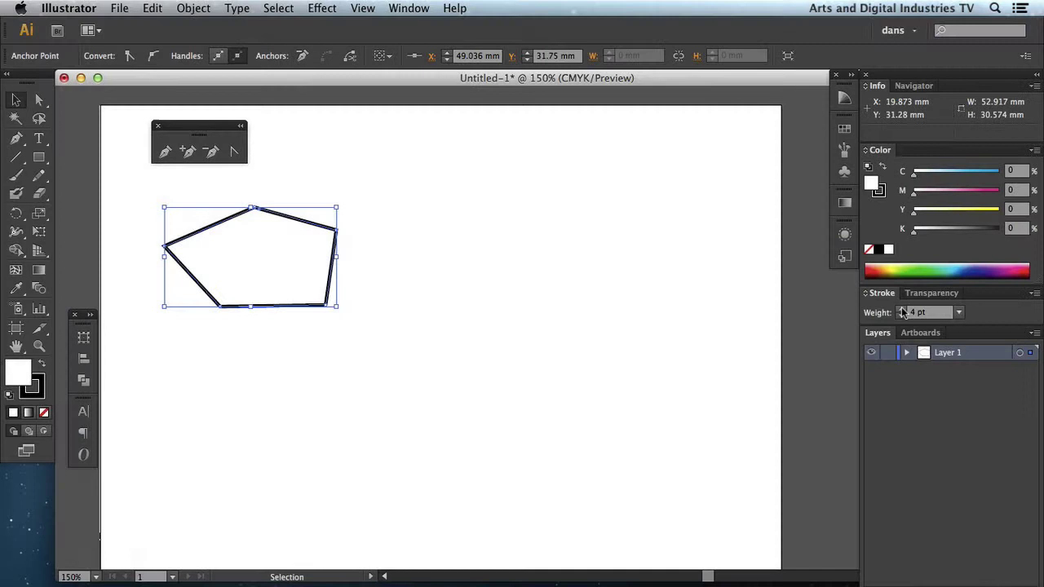
click(902, 310)
click(902, 311)
click(902, 311)
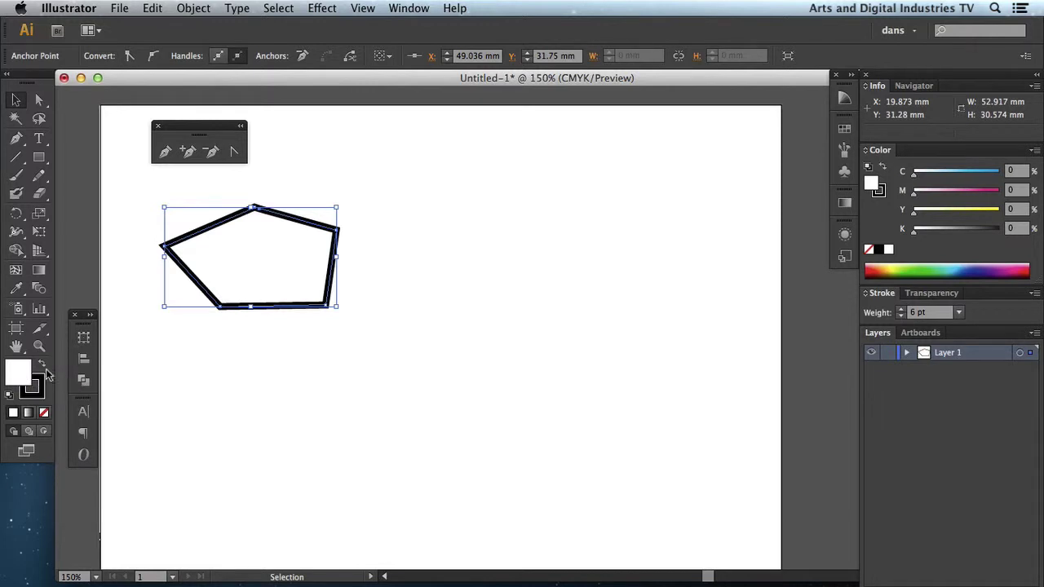
click(43, 366)
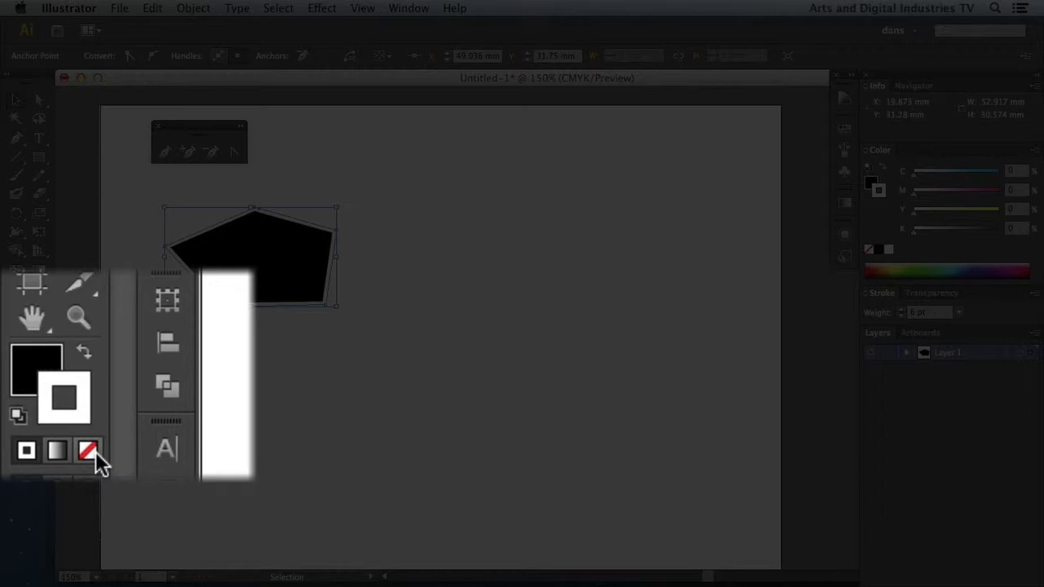
Step: Set the pentagon's stroke to None and pick a saturated blue fill in the Color Picker
click(95, 453)
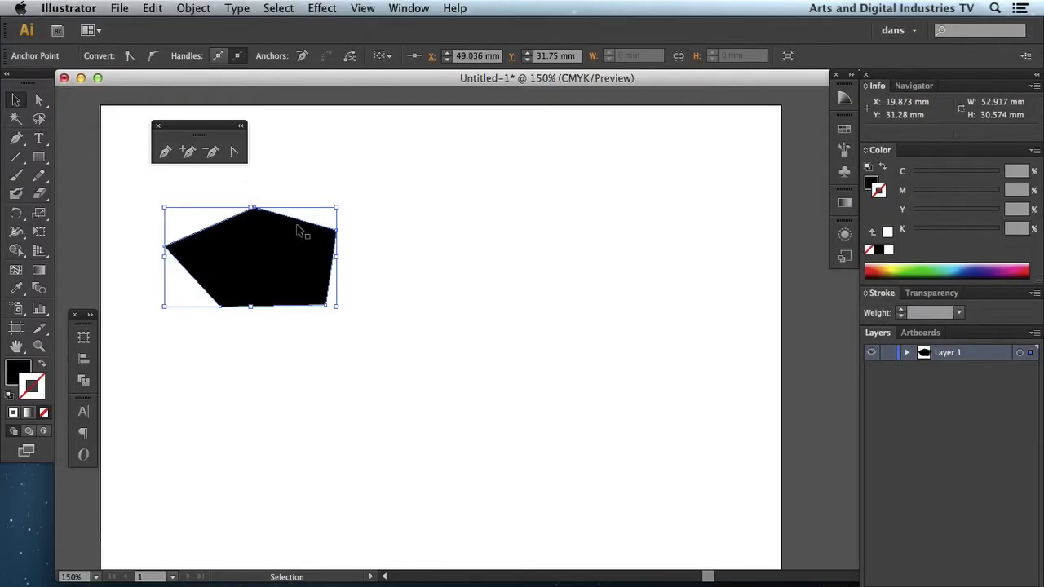
click(270, 267)
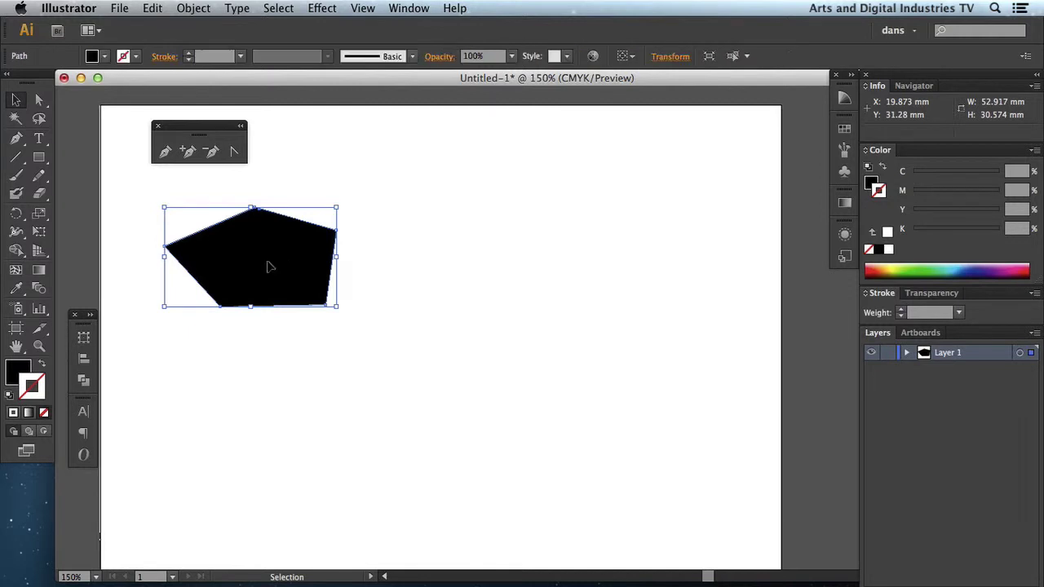
click(15, 376)
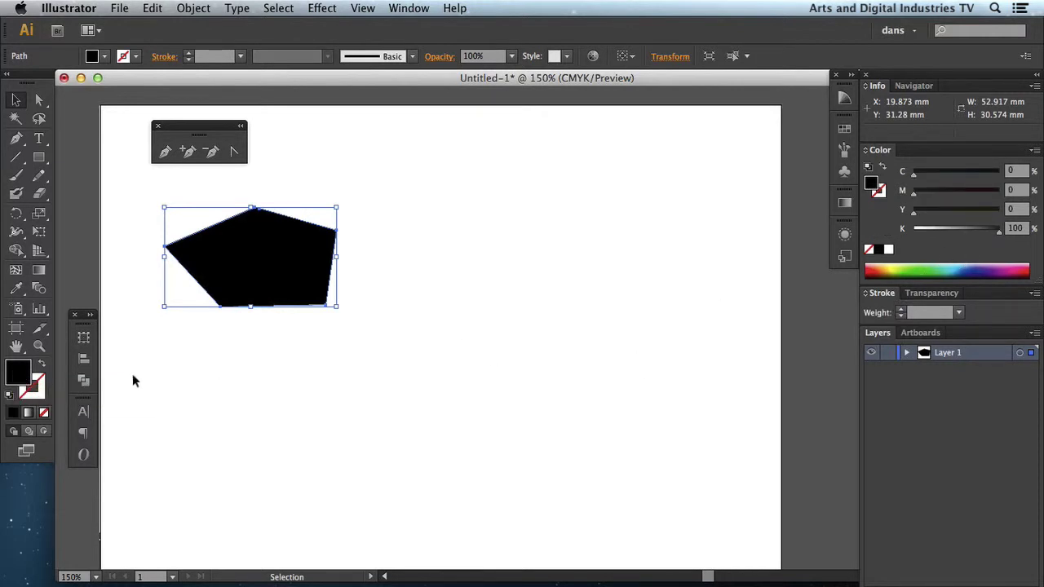
double_click(16, 375)
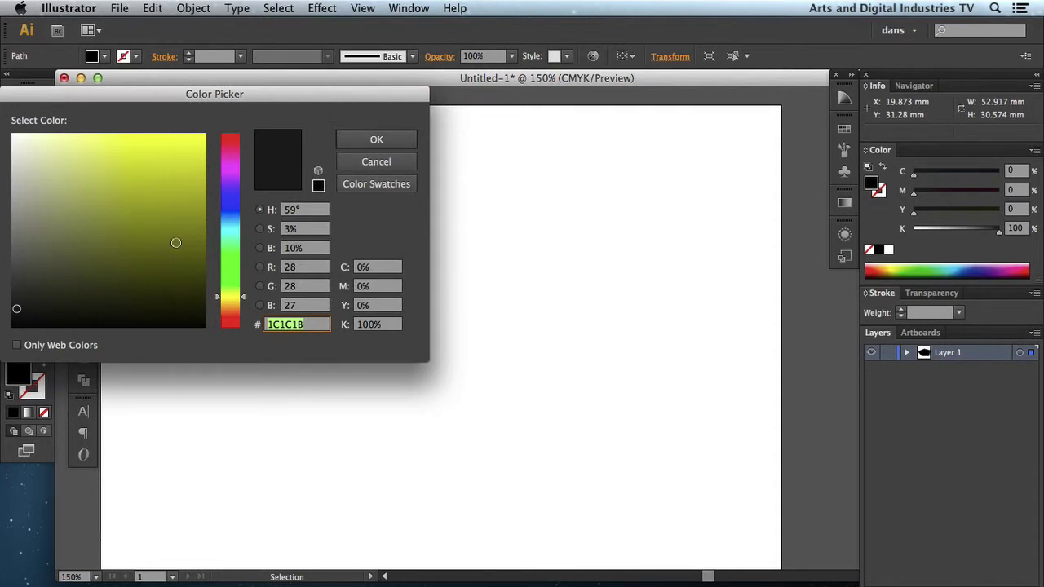
click(172, 227)
click(231, 212)
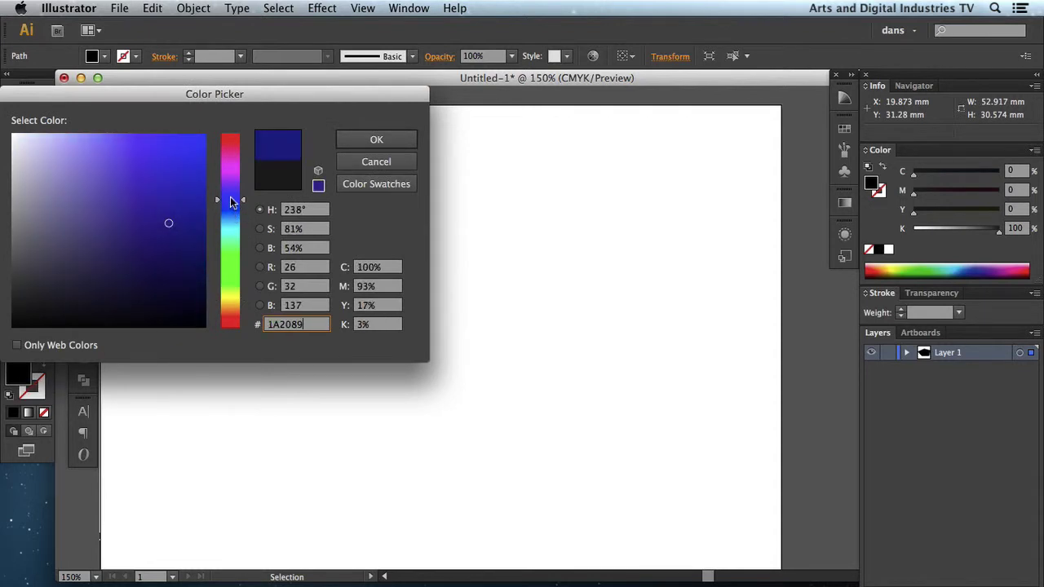
drag(175, 184, 129, 192)
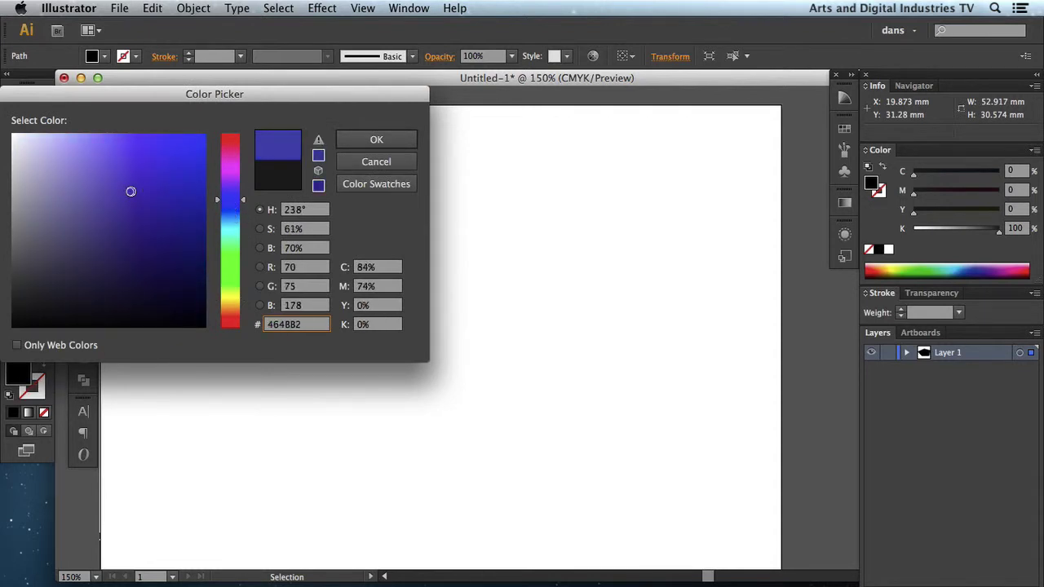
click(374, 144)
Step: Try green fills from the spectrum bar, then return the fill to blue
scroll(503, 289, left, 1)
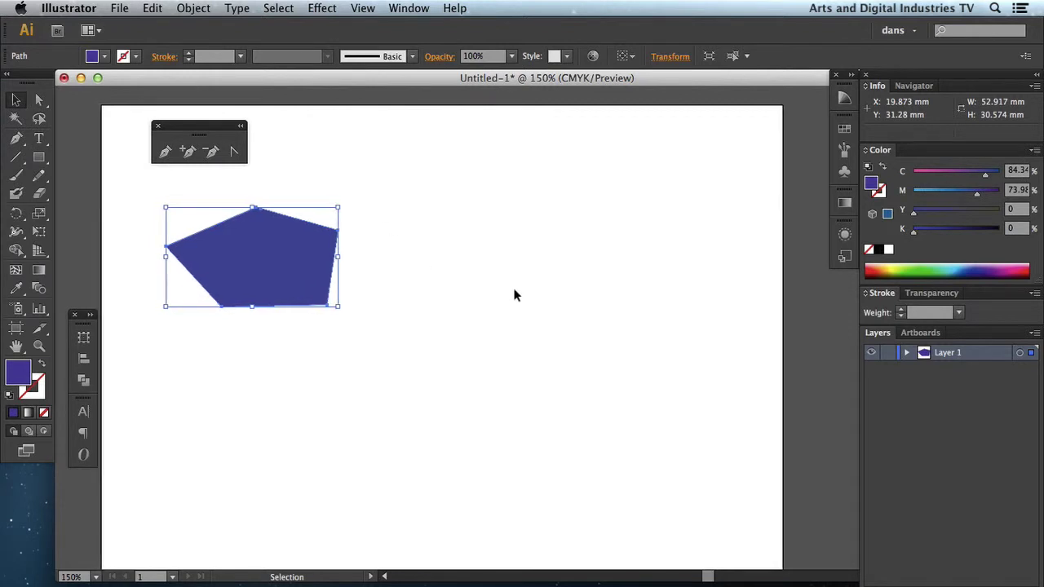
click(936, 265)
click(926, 265)
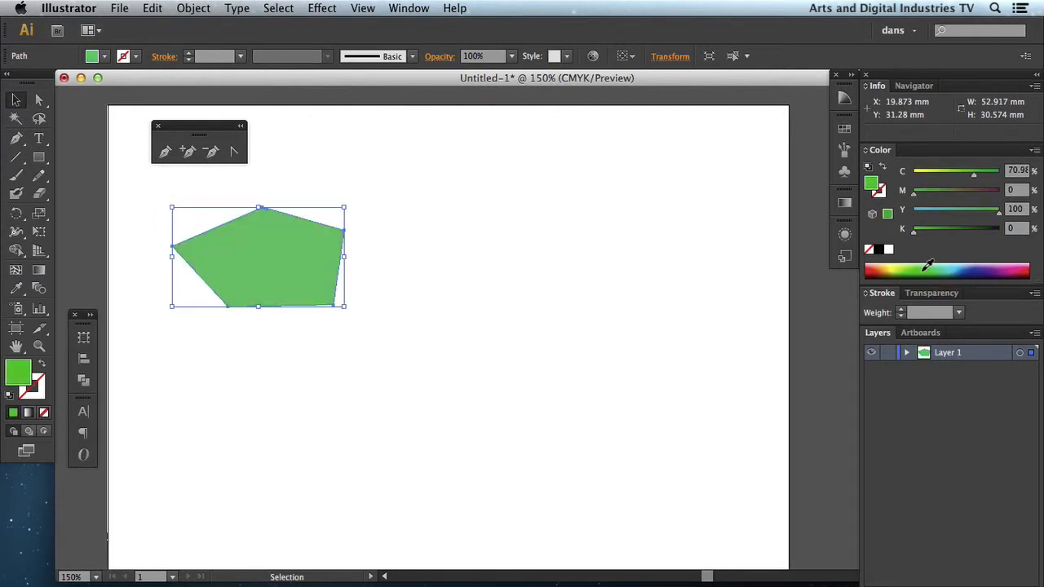
click(967, 266)
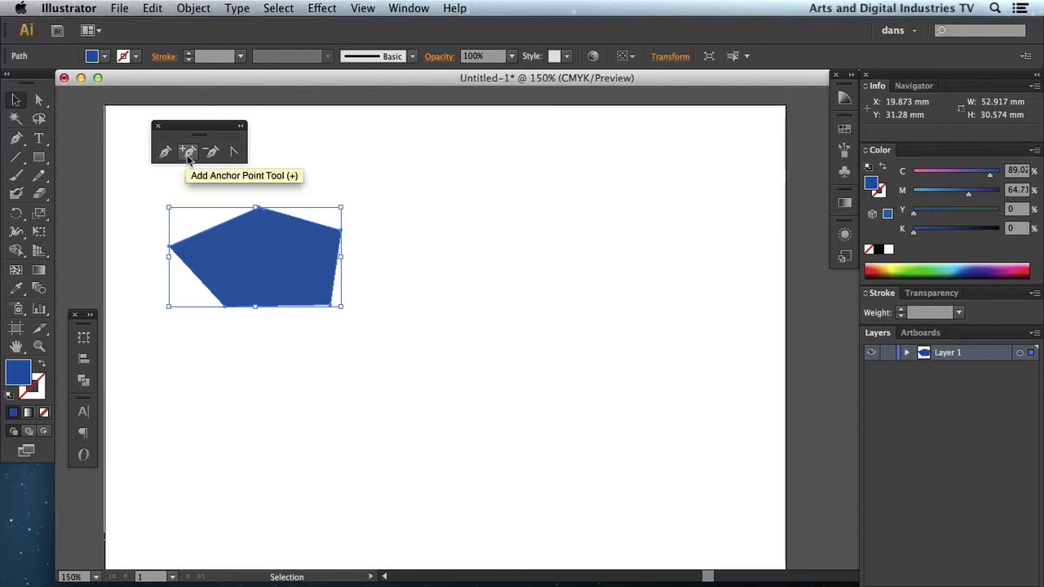
Step: Add four anchor points along the shape's upper-right, right and bottom edges
click(188, 155)
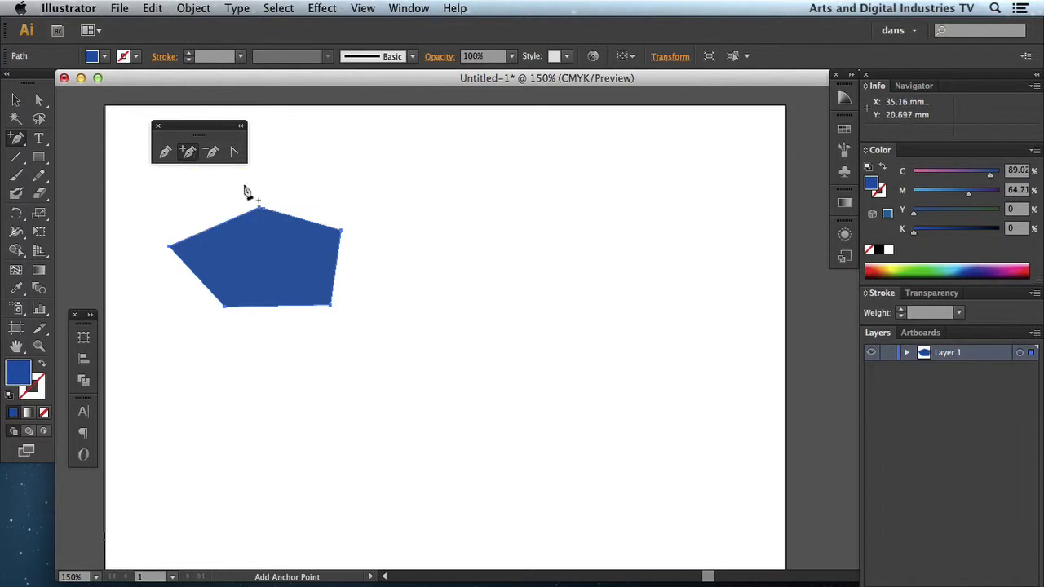
click(300, 221)
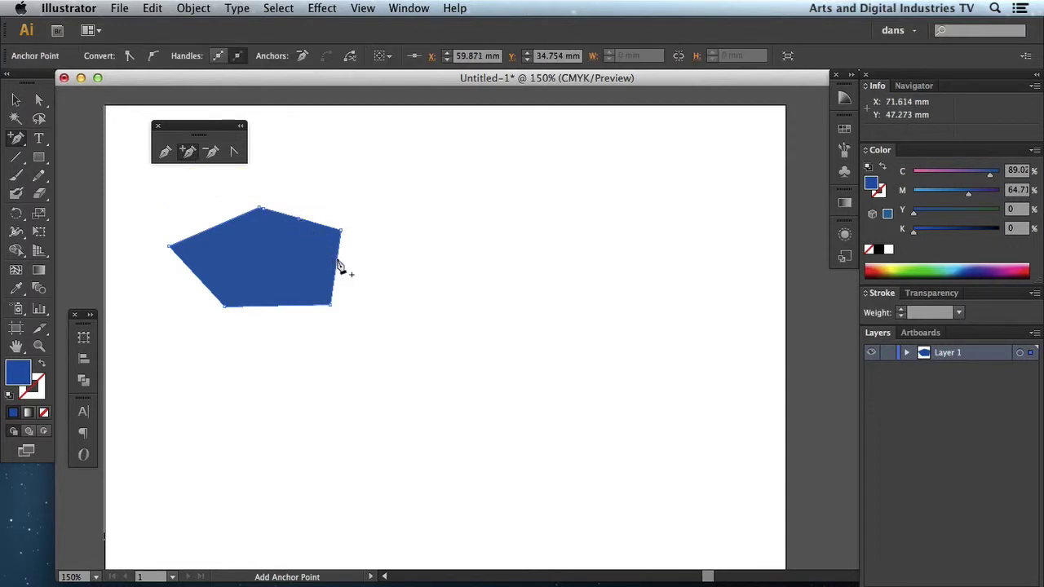
click(337, 259)
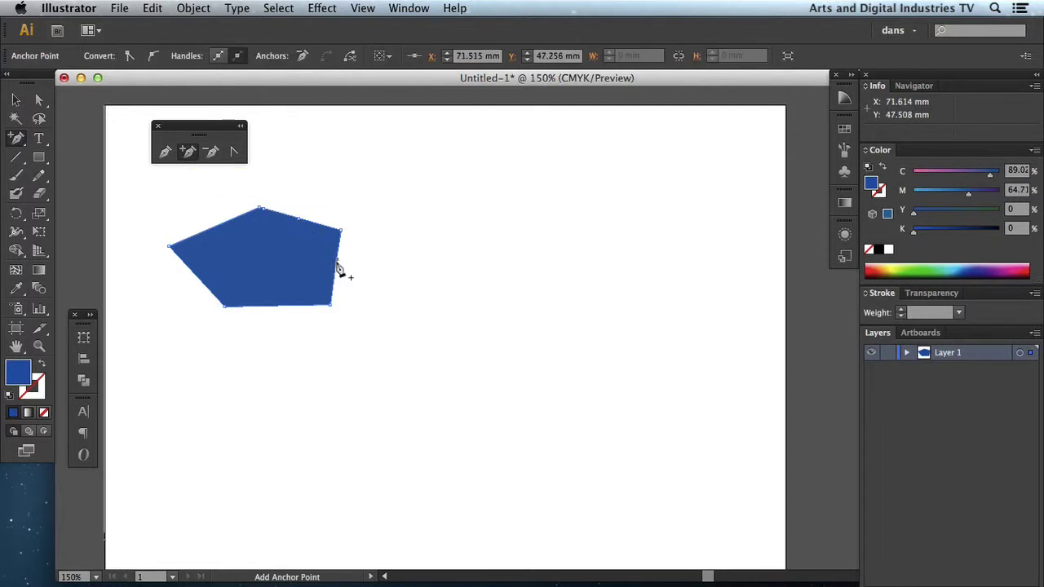
click(283, 307)
click(308, 222)
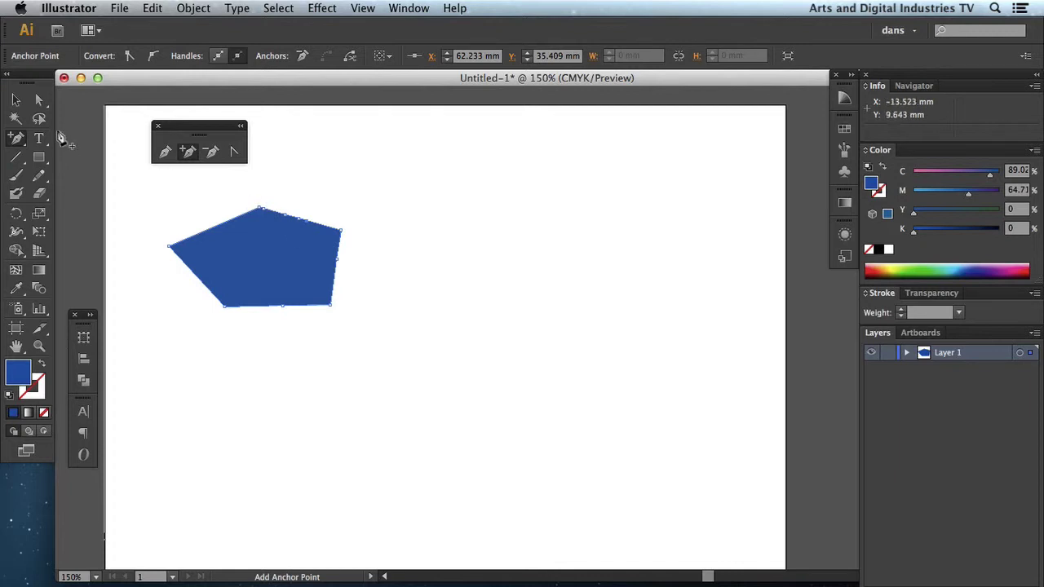
Step: Pull the top-edge points up and out to the right, then delete the spiked top-right tip
click(39, 101)
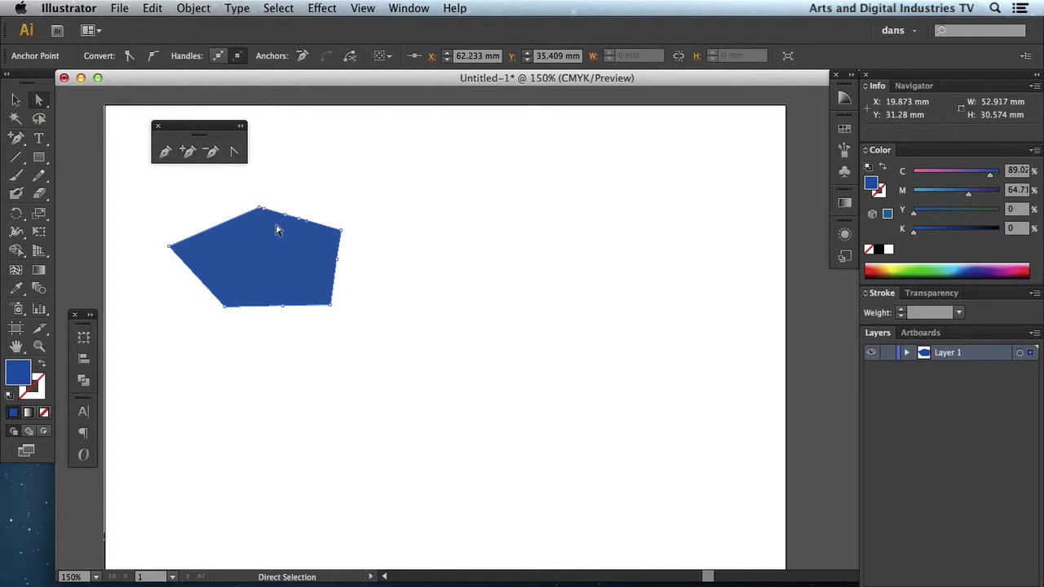
drag(280, 210, 333, 189)
key(super+z)
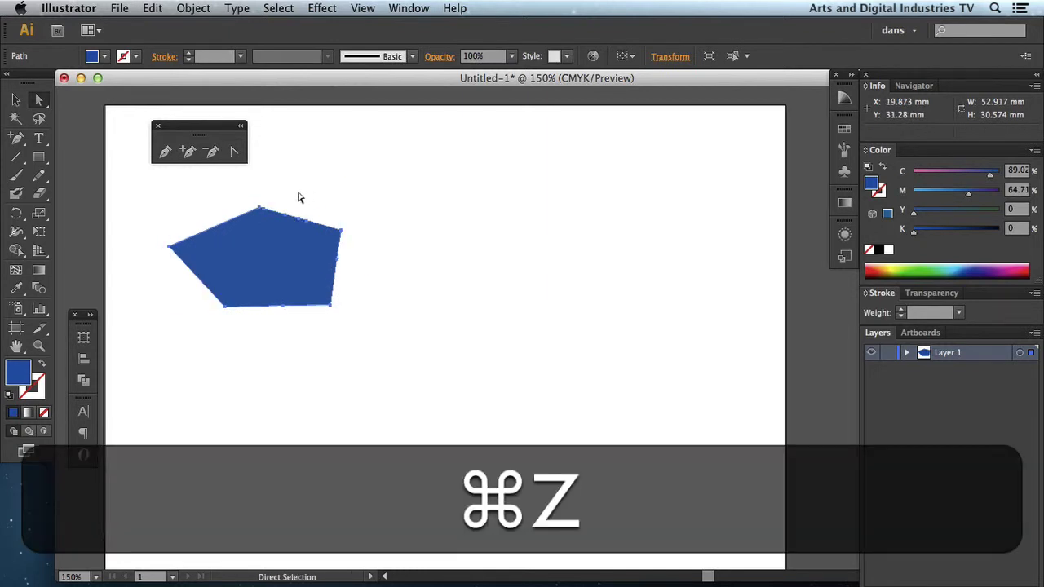
drag(283, 204, 371, 155)
click(320, 187)
drag(330, 196, 360, 235)
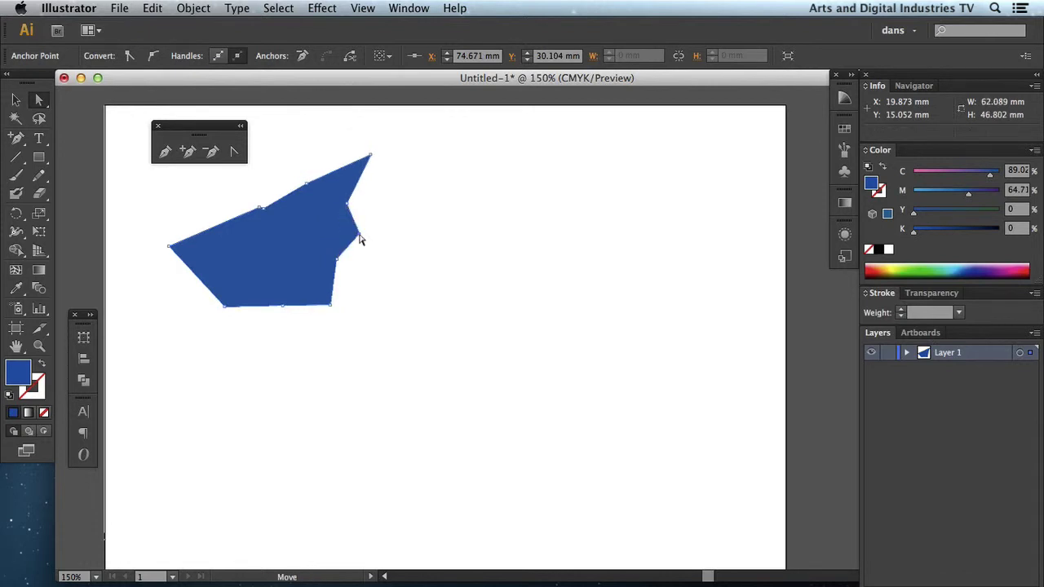
click(212, 159)
click(371, 156)
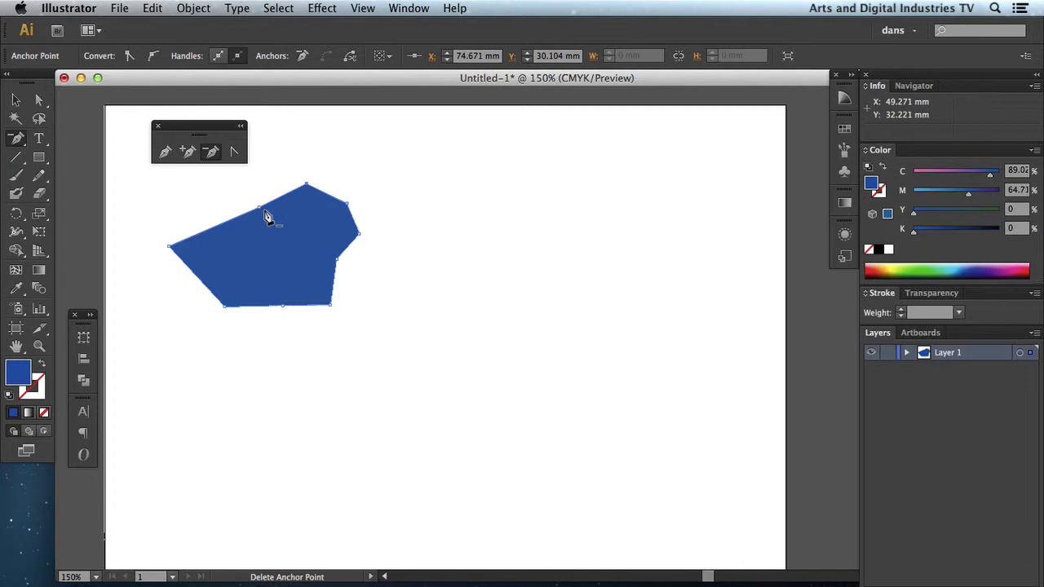
Step: Convert the top and right anchors into smooth curves, forming a dome and a side lobe
click(232, 152)
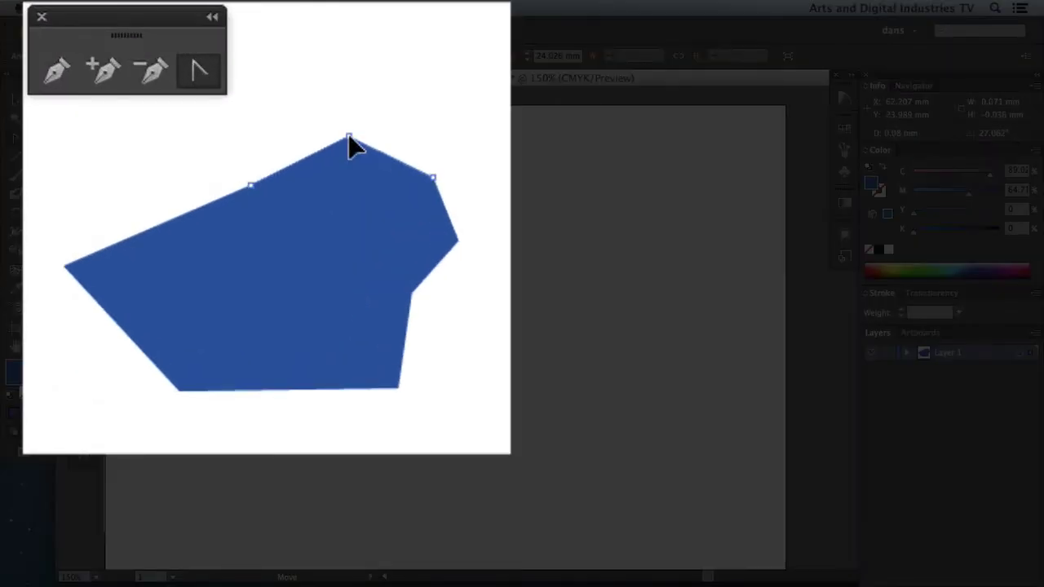
drag(306, 186, 307, 186)
drag(348, 137, 412, 129)
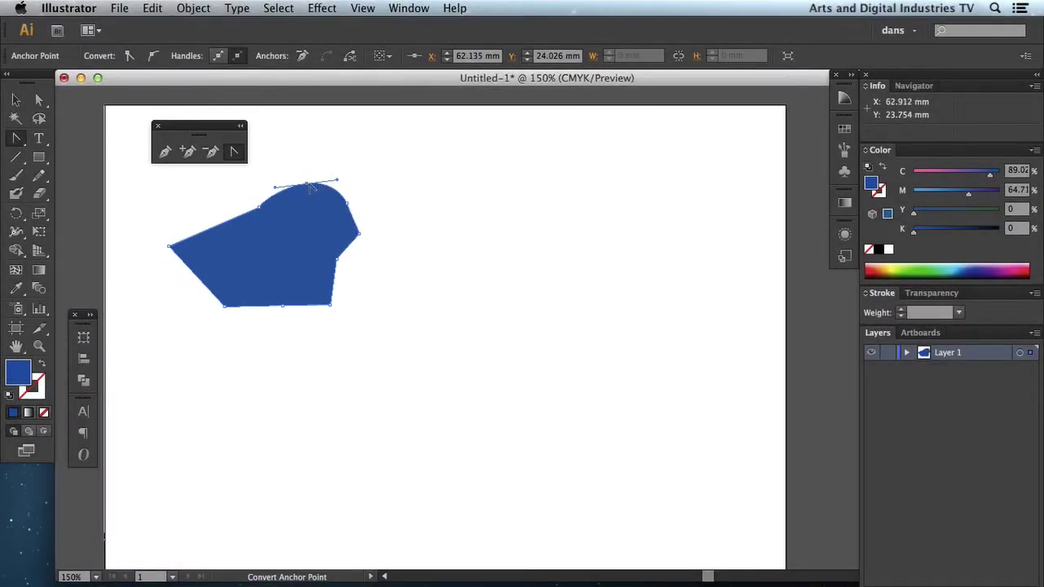
click(310, 186)
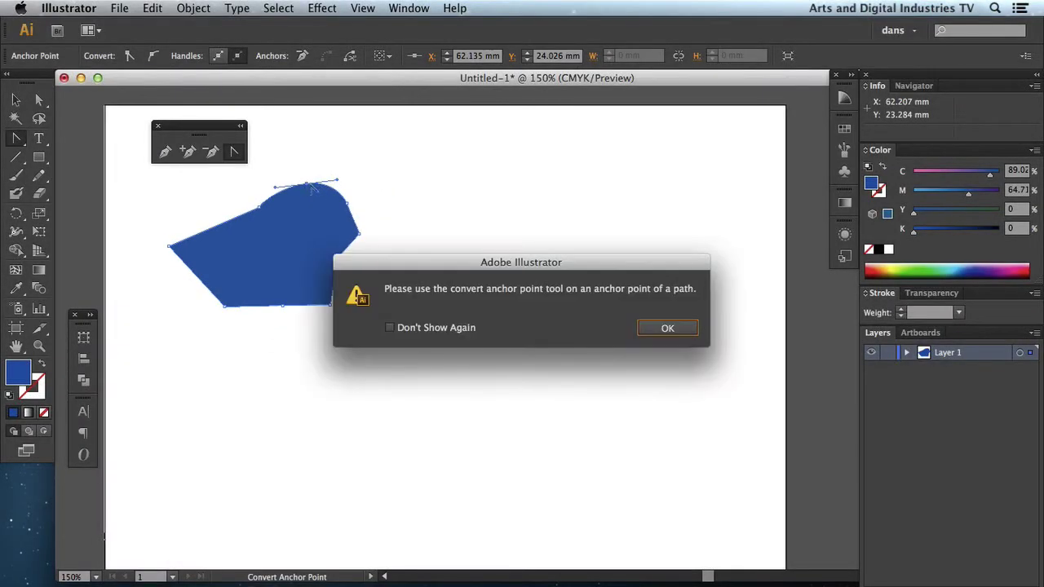
click(657, 327)
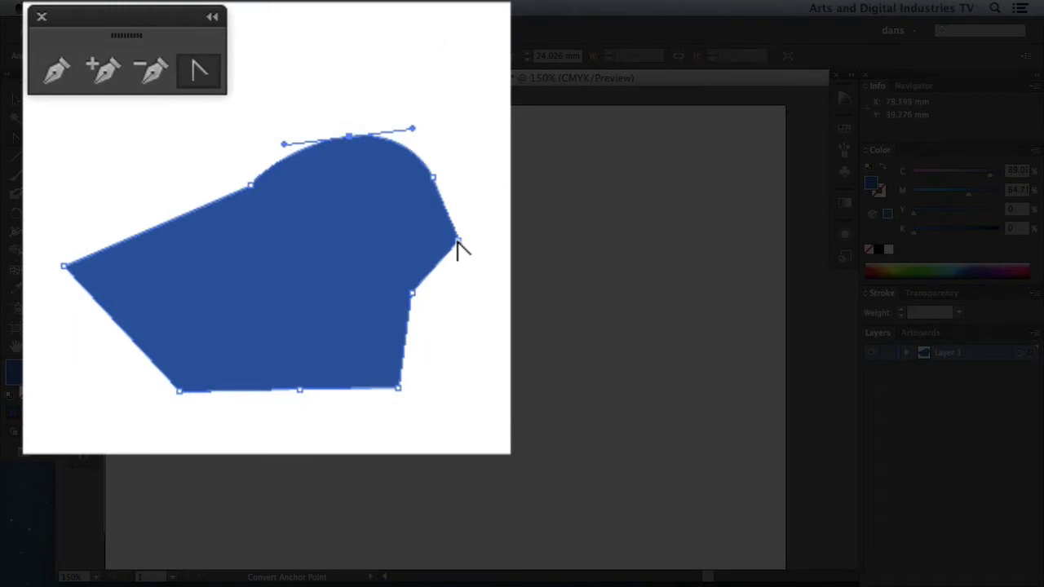
drag(457, 241, 449, 303)
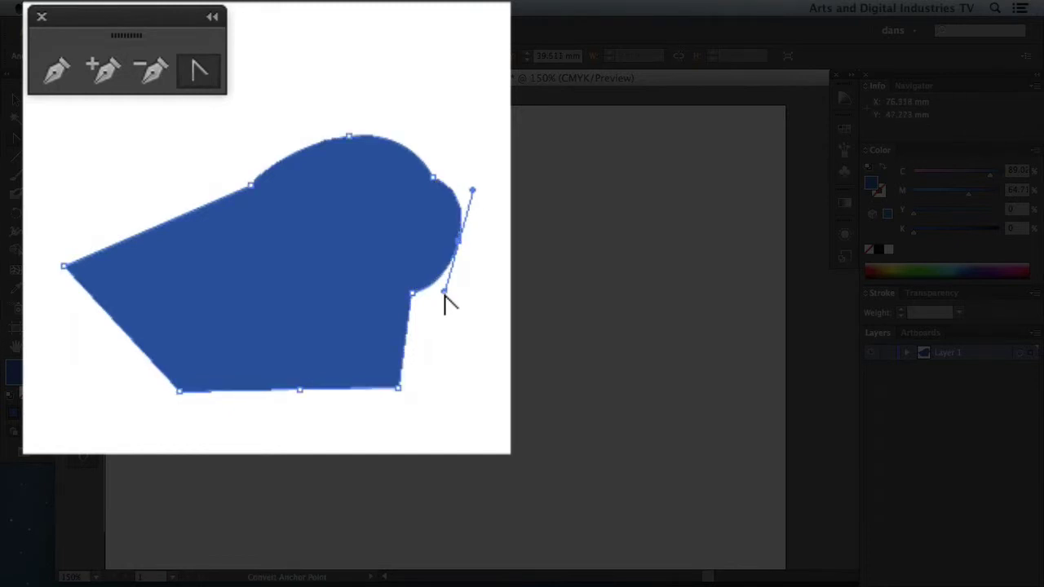
drag(443, 295, 421, 313)
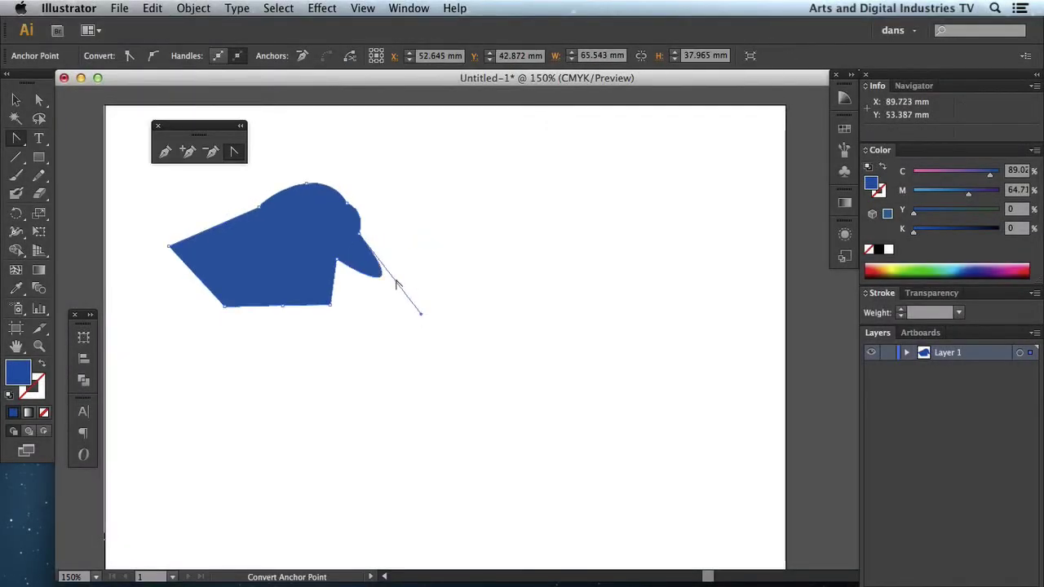
Step: Delete the old curved blue shape
click(15, 99)
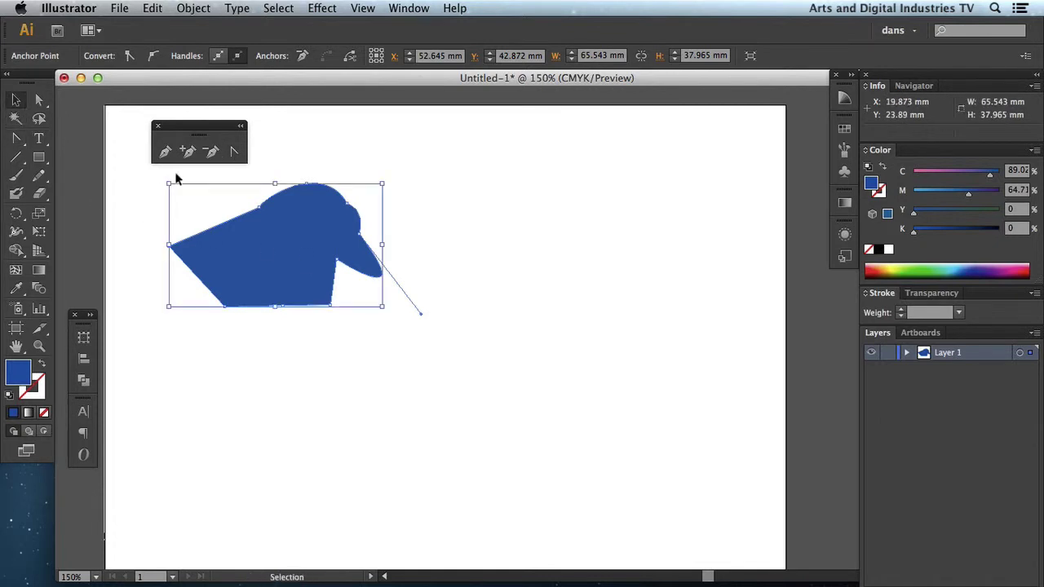
key(BackSpace)
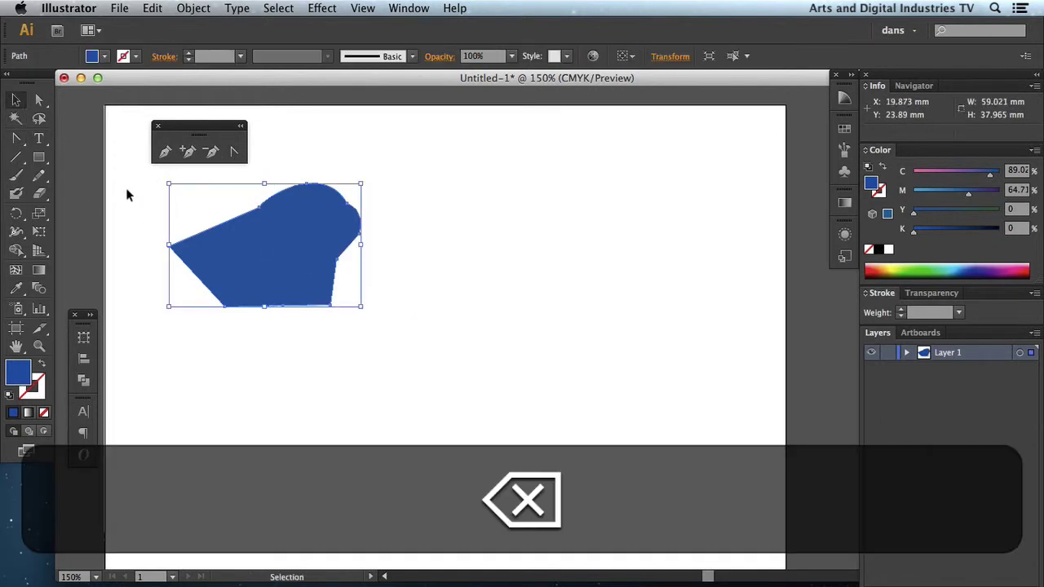
key(BackSpace)
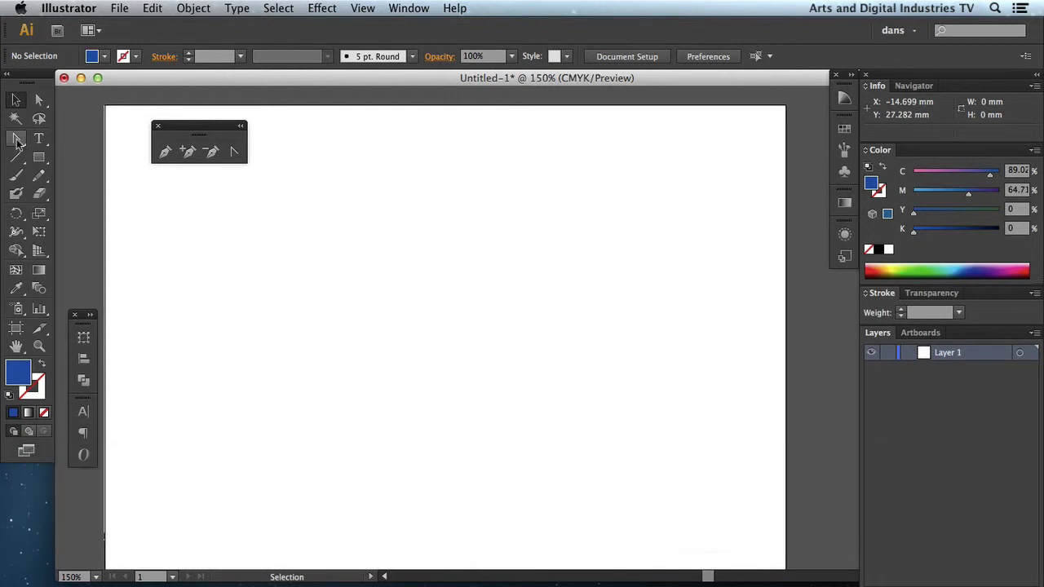
Step: Draw a closed three-point triangle with the Pen Tool near the upper left
click(17, 141)
drag(18, 141, 83, 136)
scroll(244, 244, right, 1)
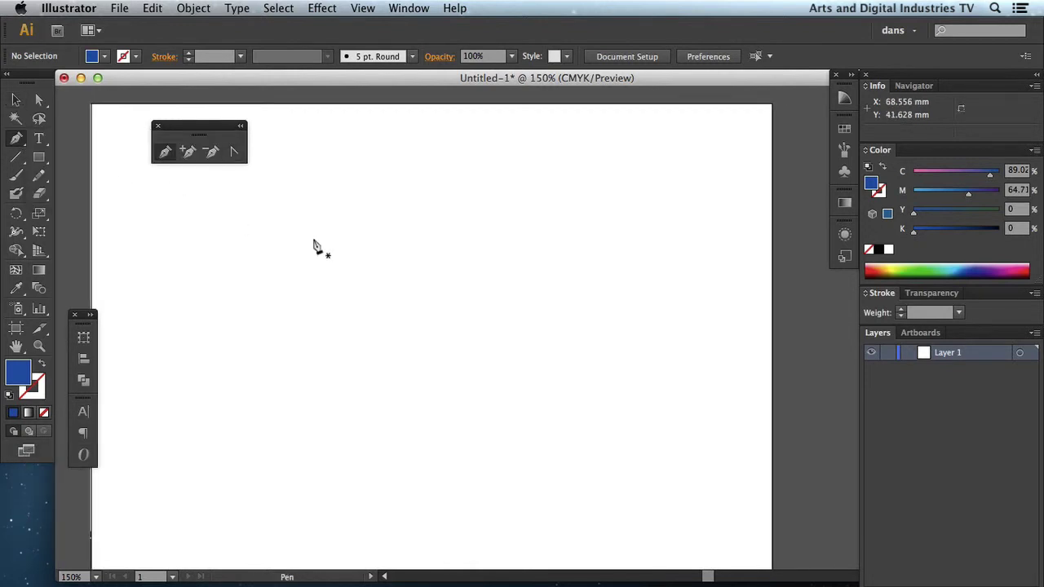
click(316, 247)
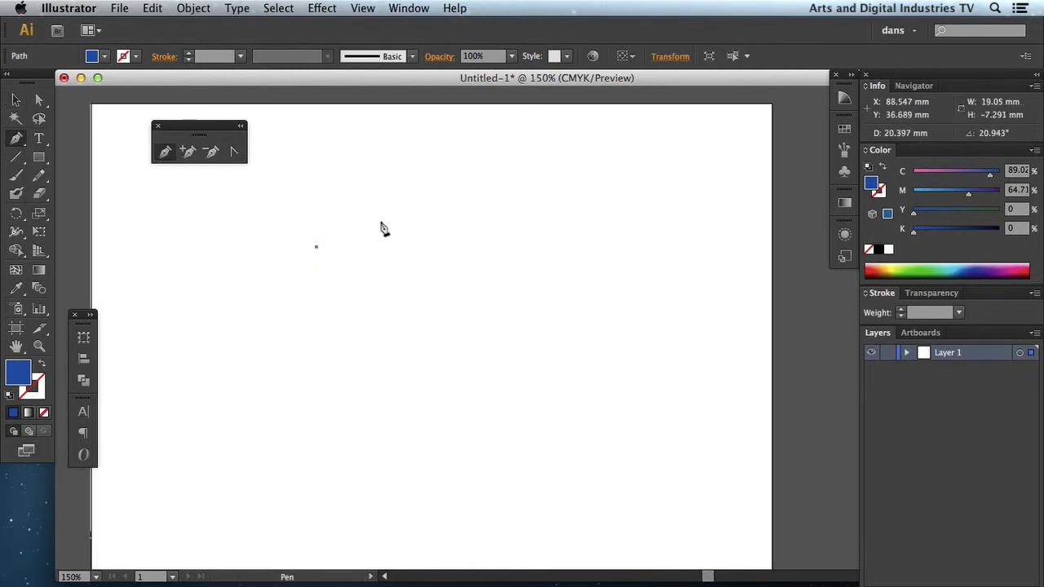
click(359, 317)
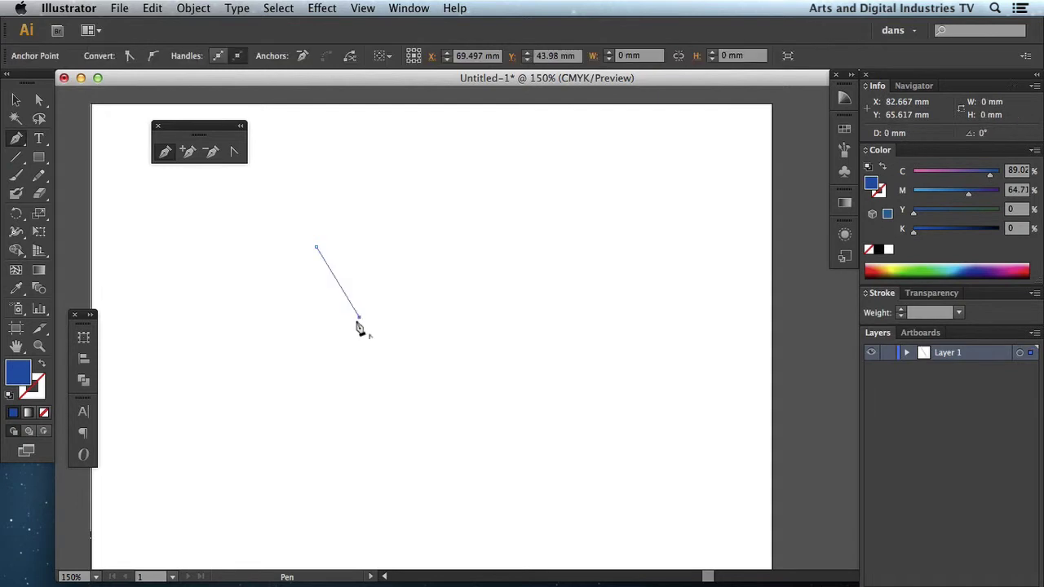
click(318, 343)
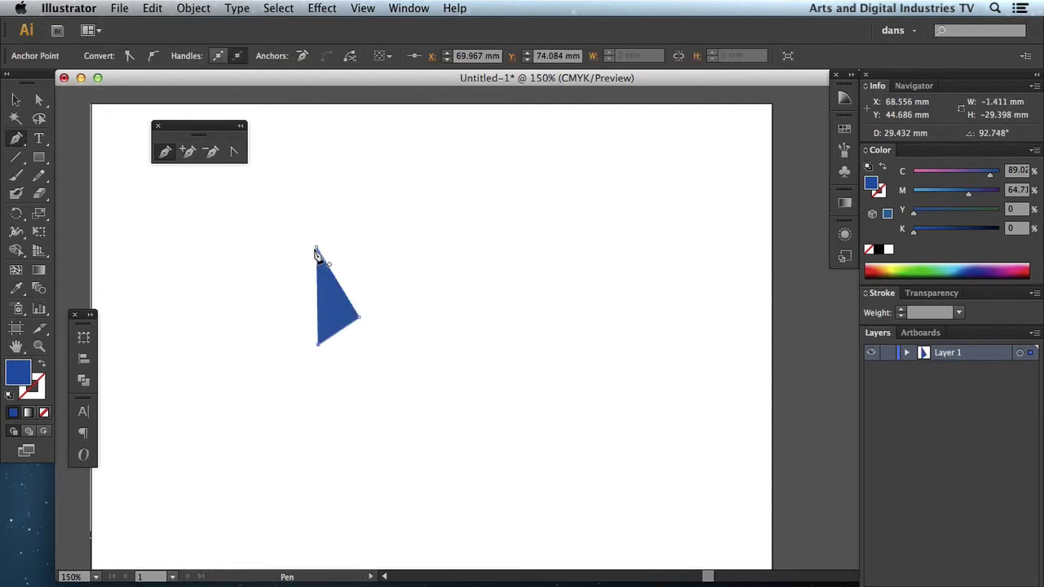
click(317, 248)
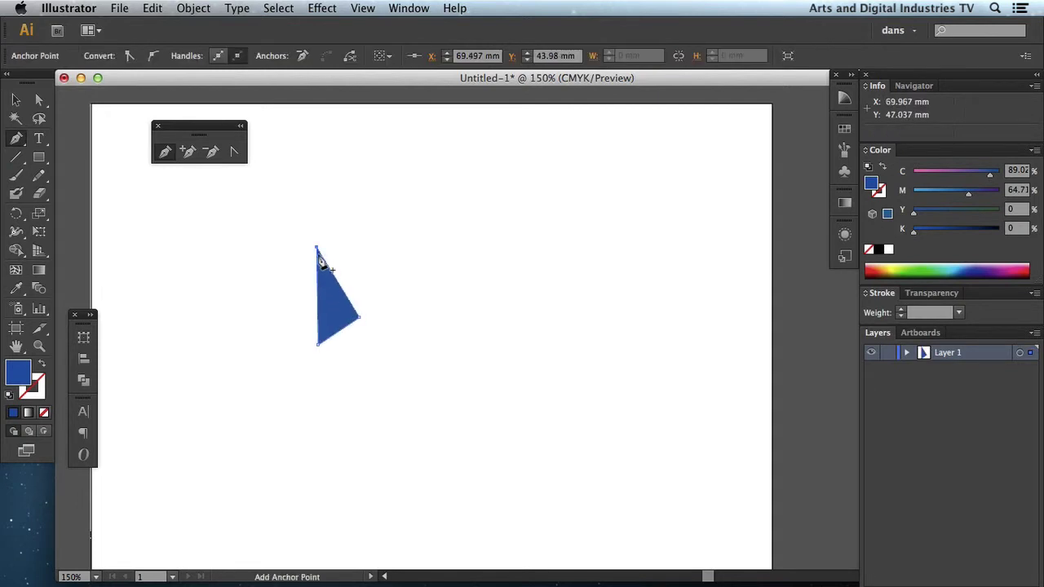
Step: Convert the triangle's three anchors to curves, Shift-constraining some handles, into a two-lobed wing
click(235, 153)
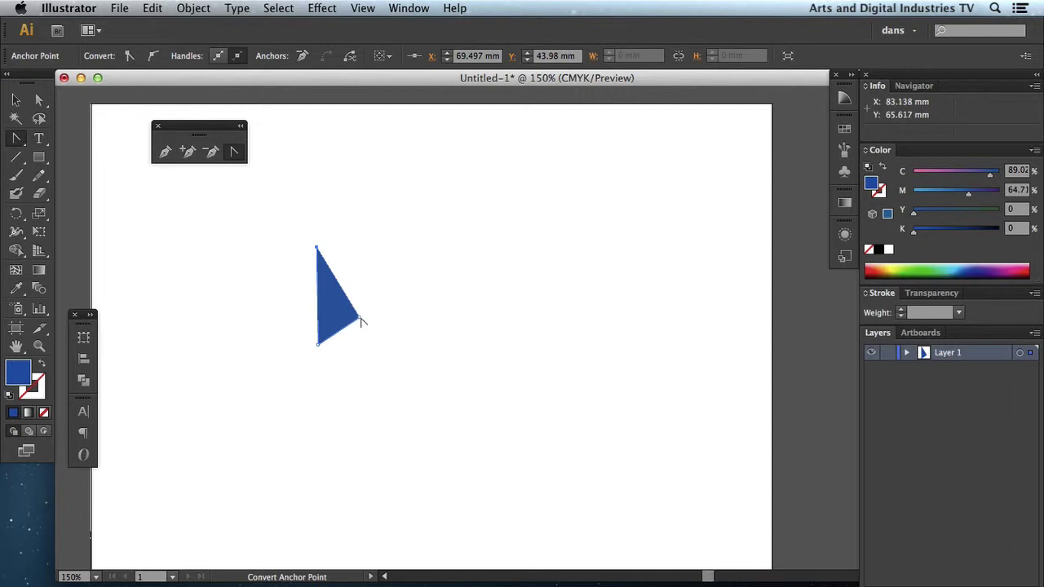
drag(360, 320, 423, 405)
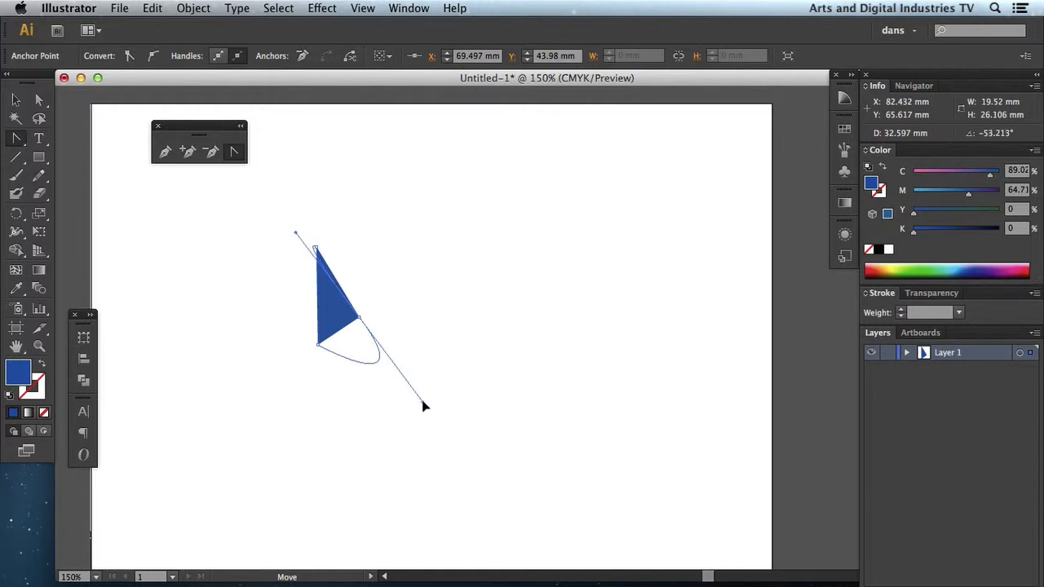
drag(424, 405, 422, 402)
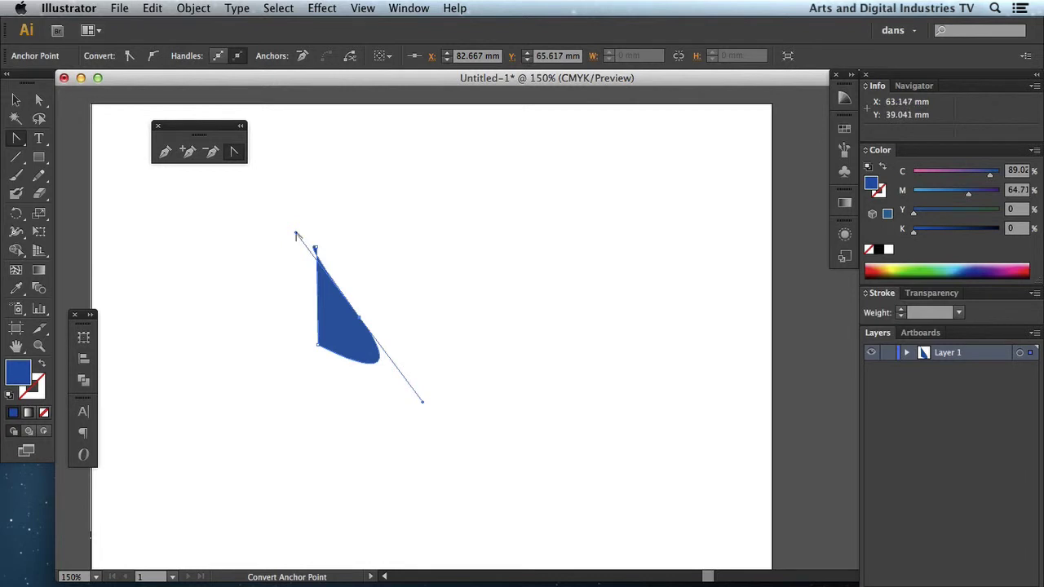
drag(296, 235, 494, 193)
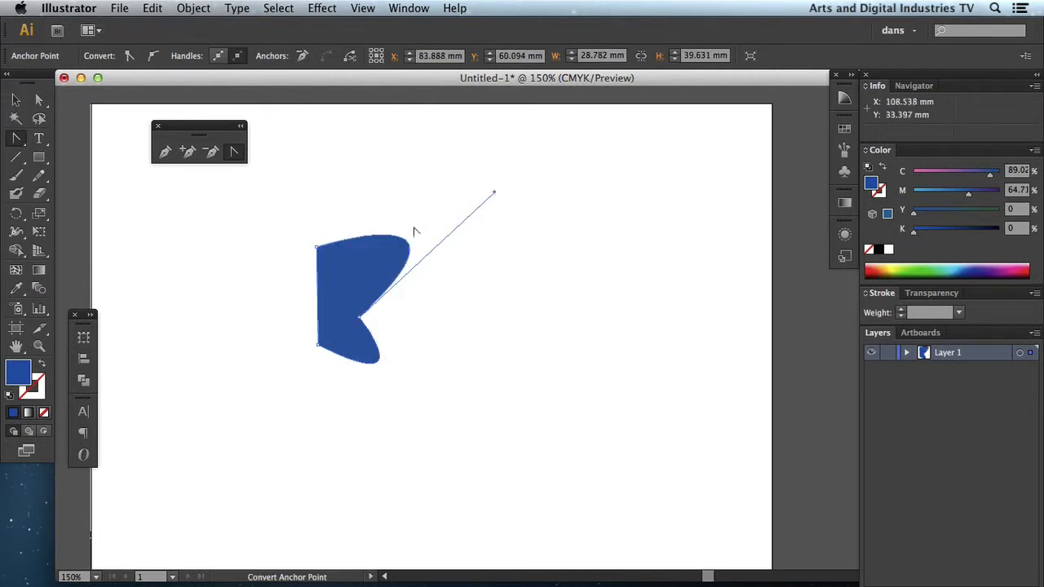
drag(318, 348, 319, 322)
key(shift)
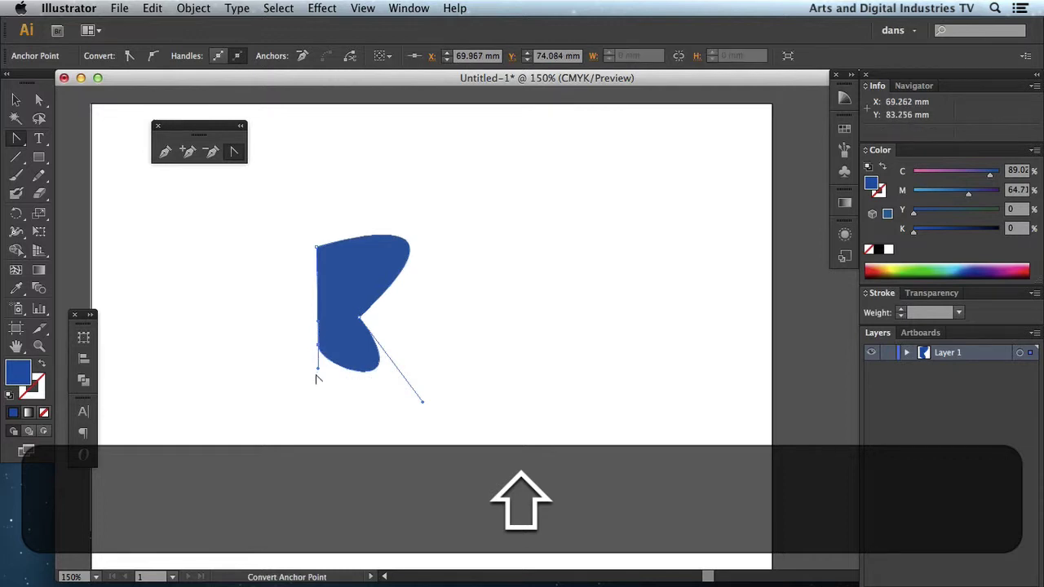
drag(318, 372, 322, 393)
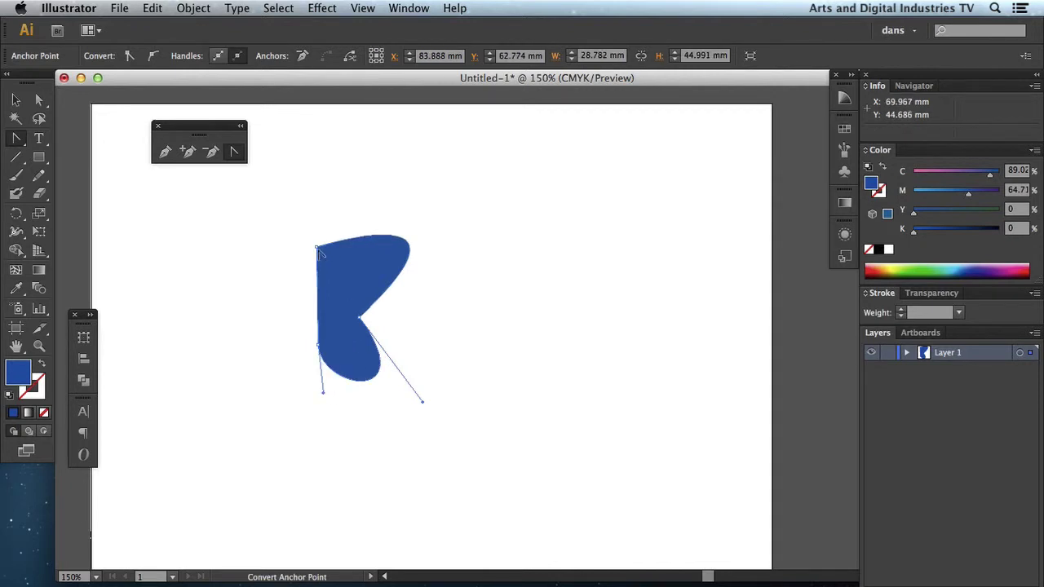
drag(317, 246, 319, 191)
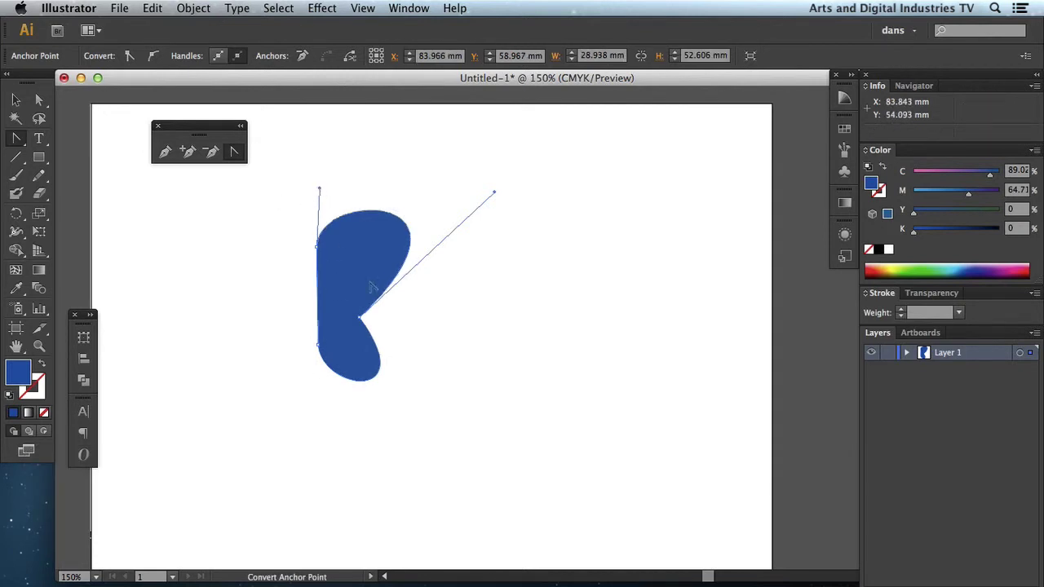
scroll(361, 304, left, 3)
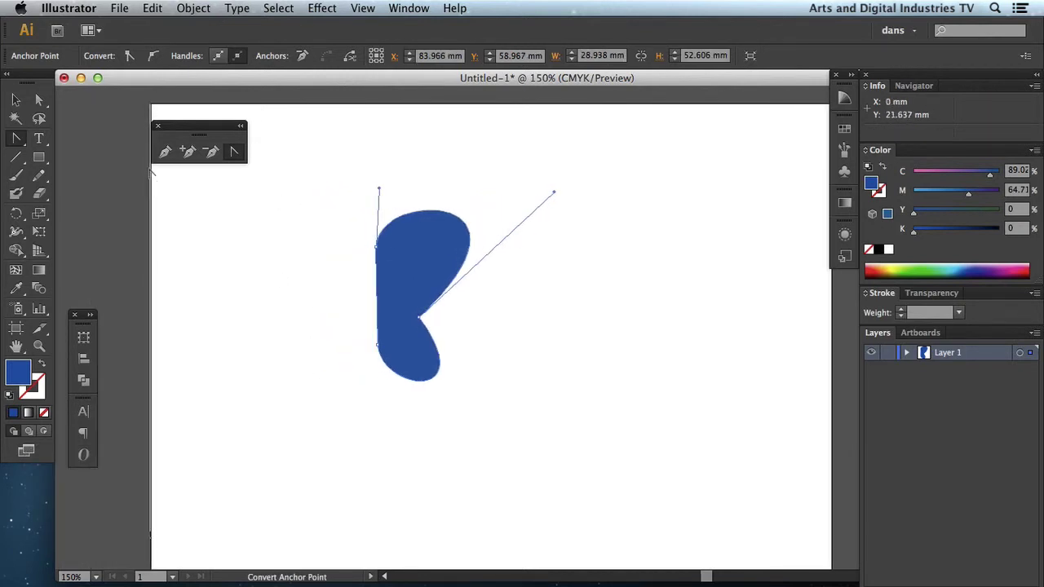
click(16, 98)
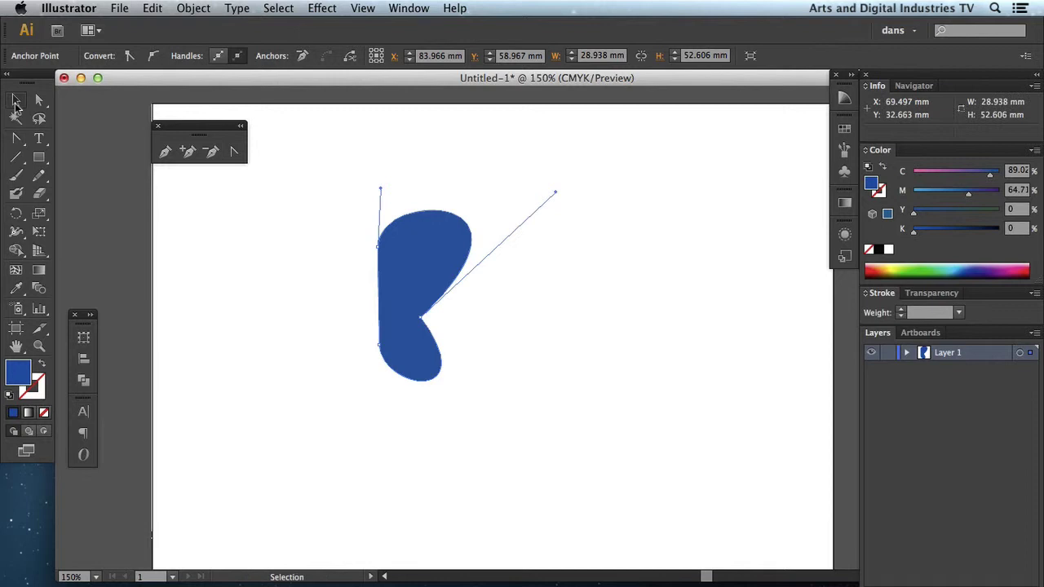
Step: Refill the wing shape from blue to yellow (C 4.31, M 0, Y 83.53, K 0)
click(312, 244)
click(436, 280)
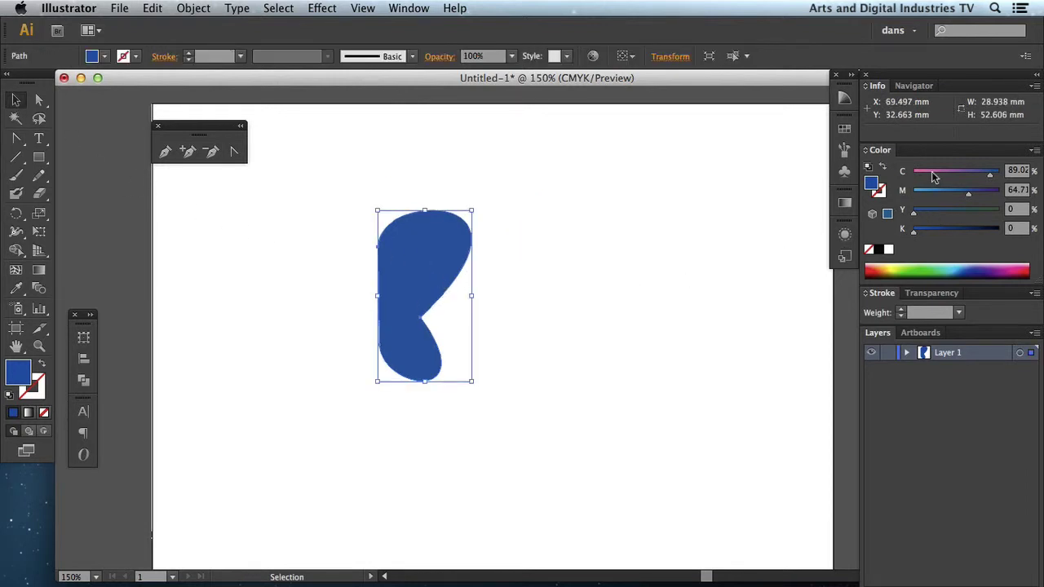
click(892, 266)
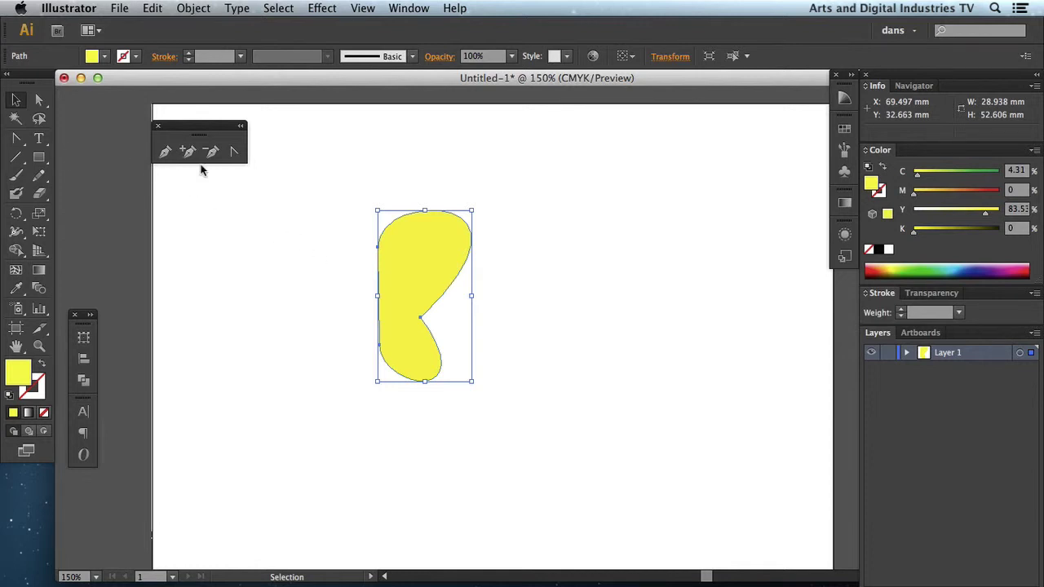
click(166, 152)
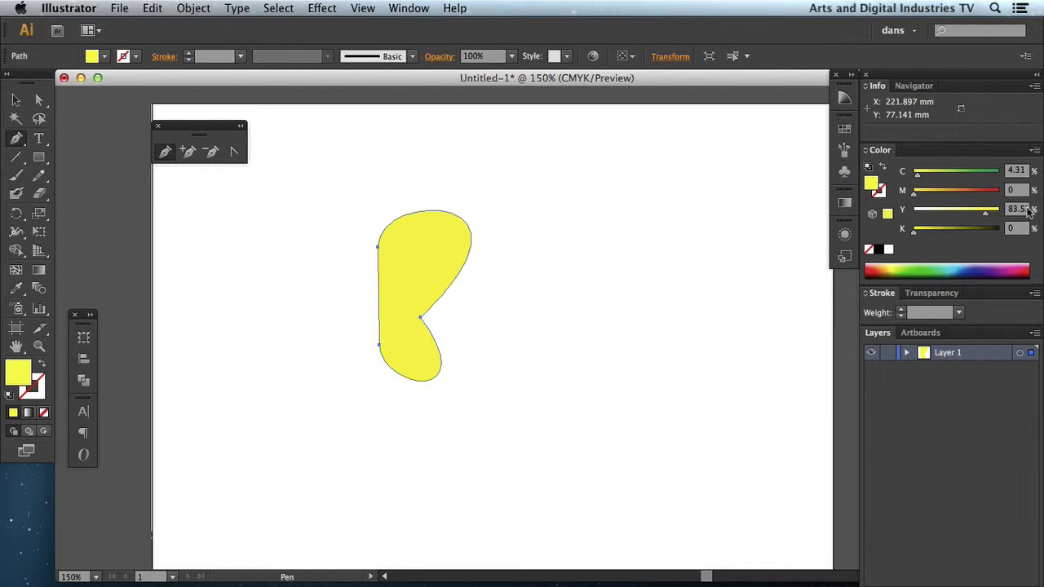
Step: Tidy the Color and Layers panels, add Layer 2, and lock Layer 1
click(1034, 153)
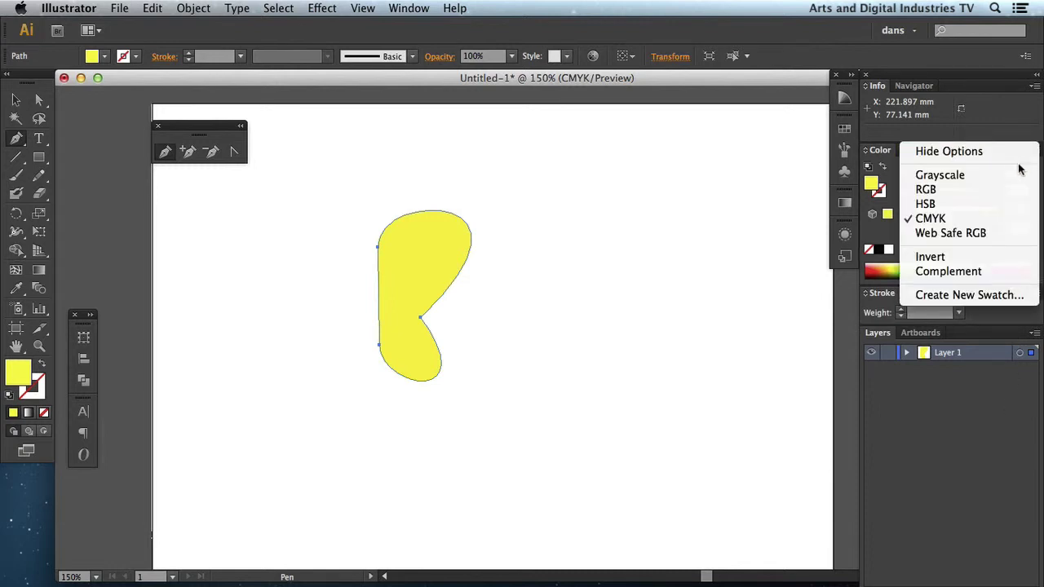
click(1015, 150)
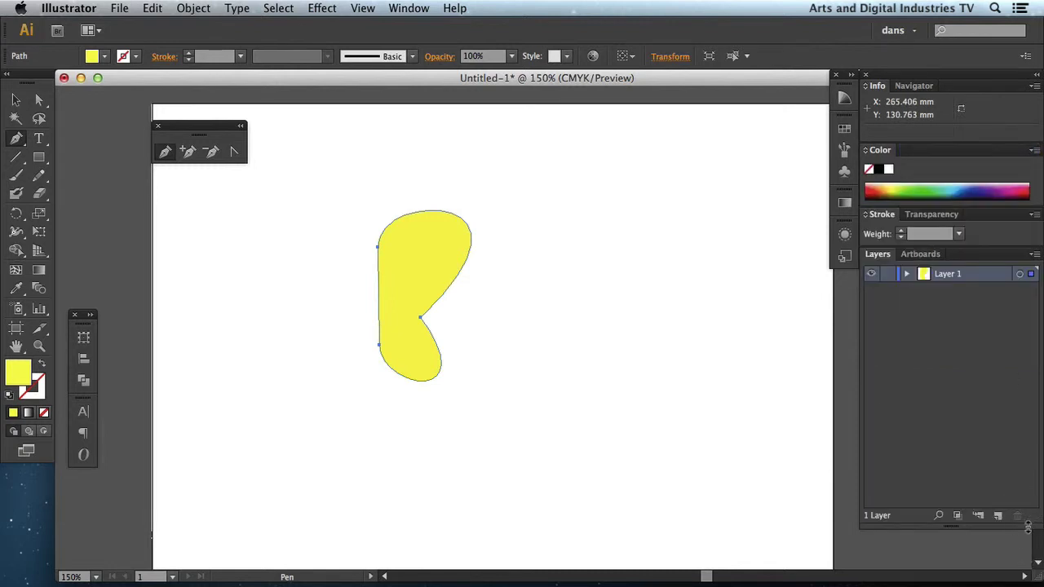
drag(1027, 526, 1031, 413)
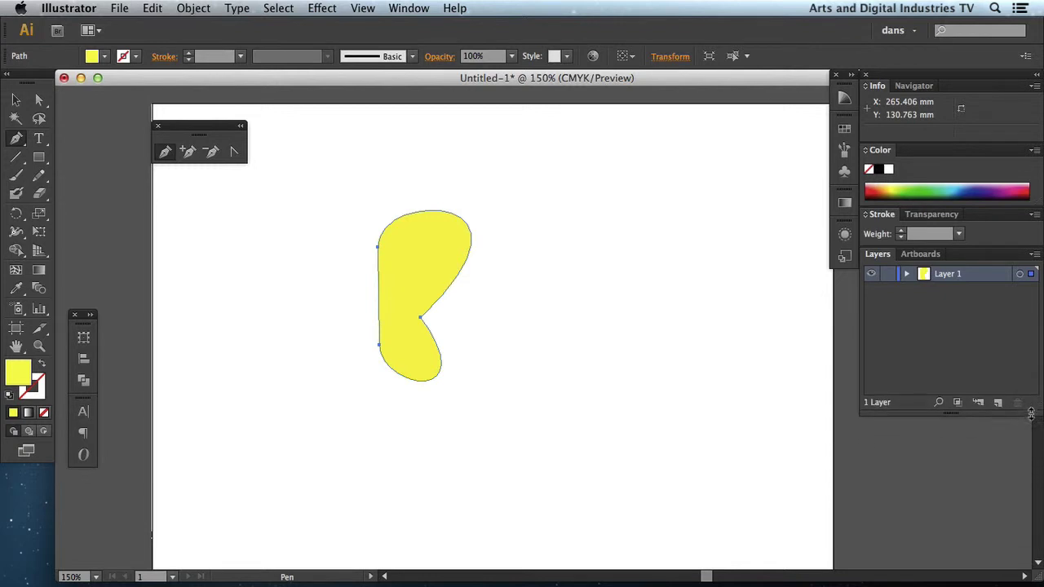
click(1033, 152)
click(1027, 152)
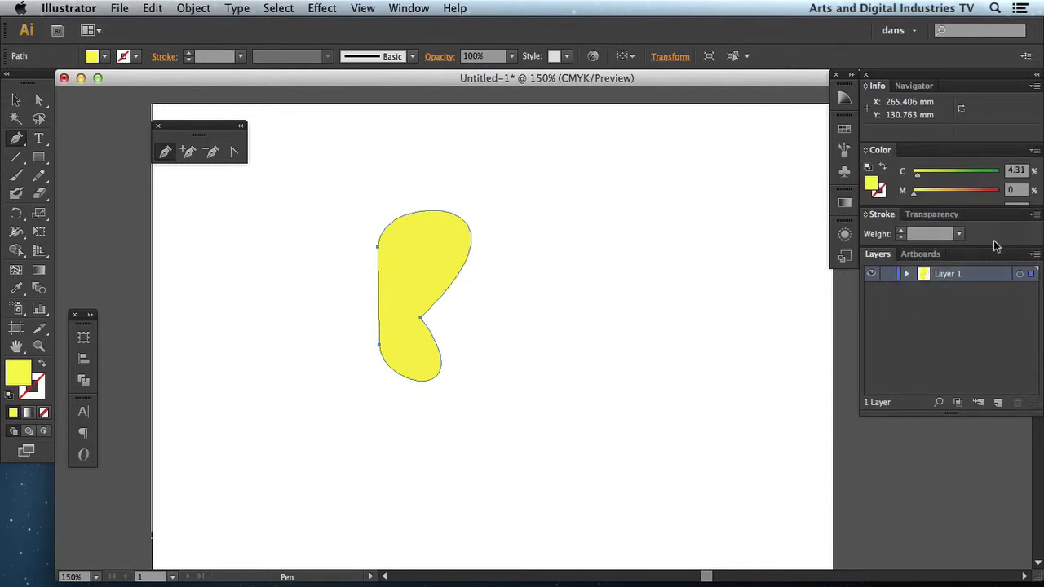
click(996, 482)
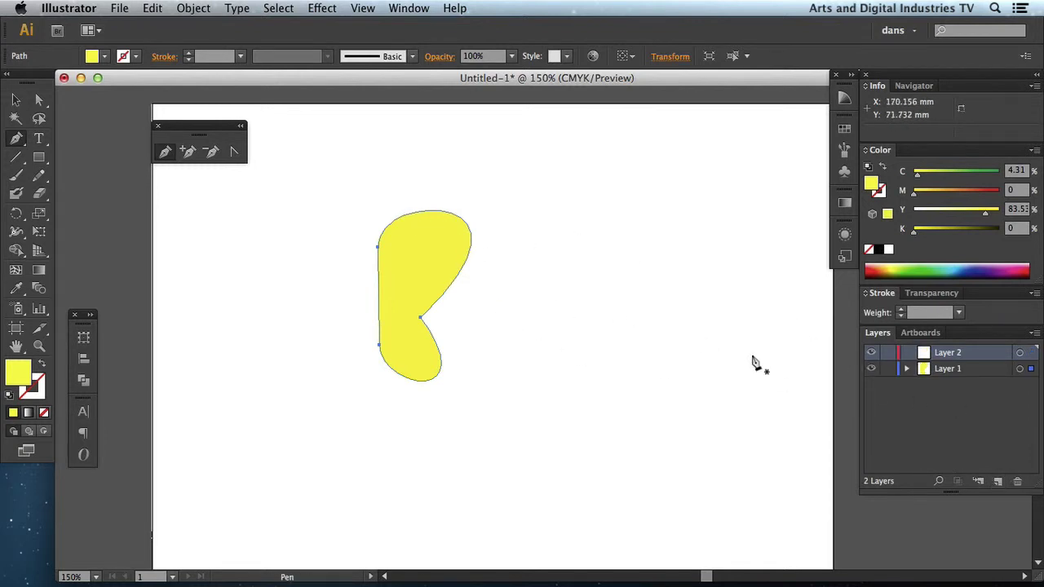
click(887, 368)
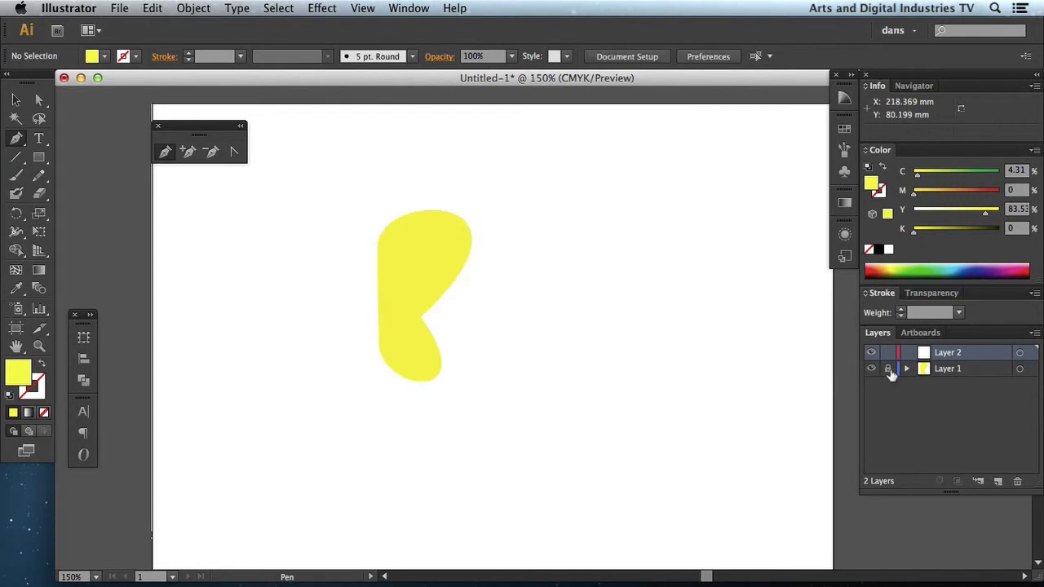
Step: Draw a closed three-point triangle inside the upper part of the yellow wing
click(392, 242)
click(455, 234)
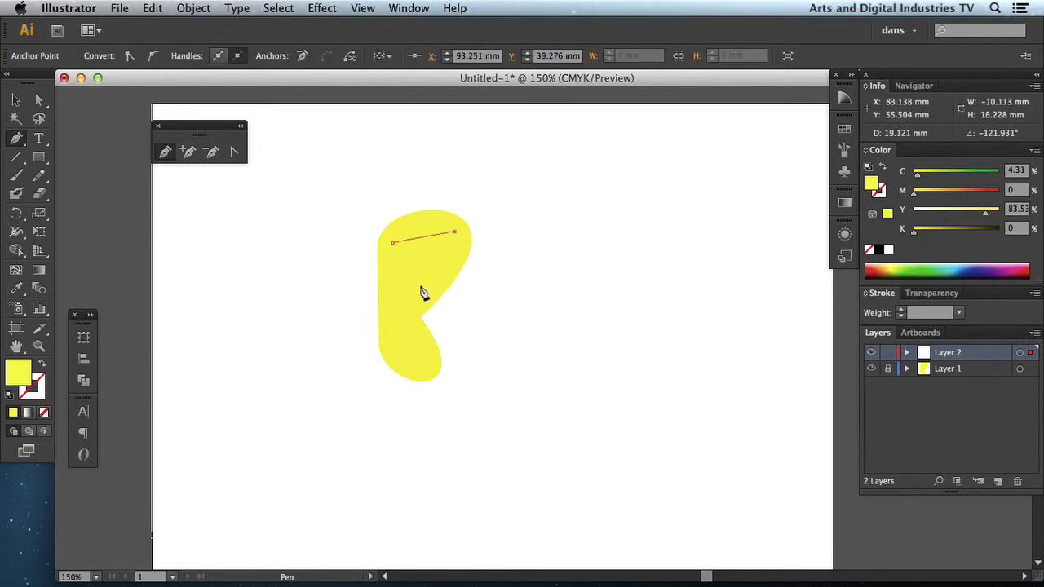
click(397, 304)
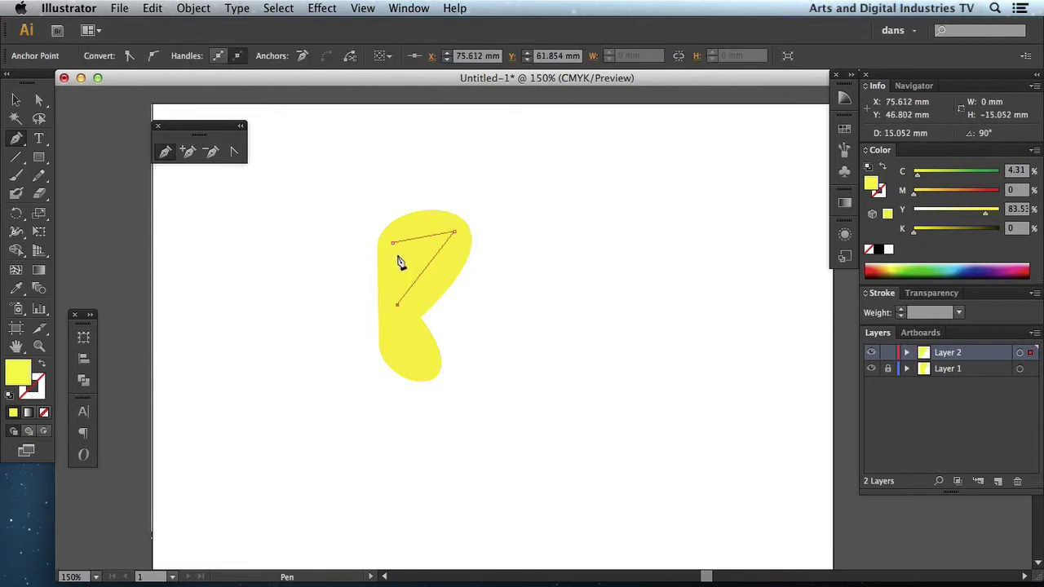
click(392, 242)
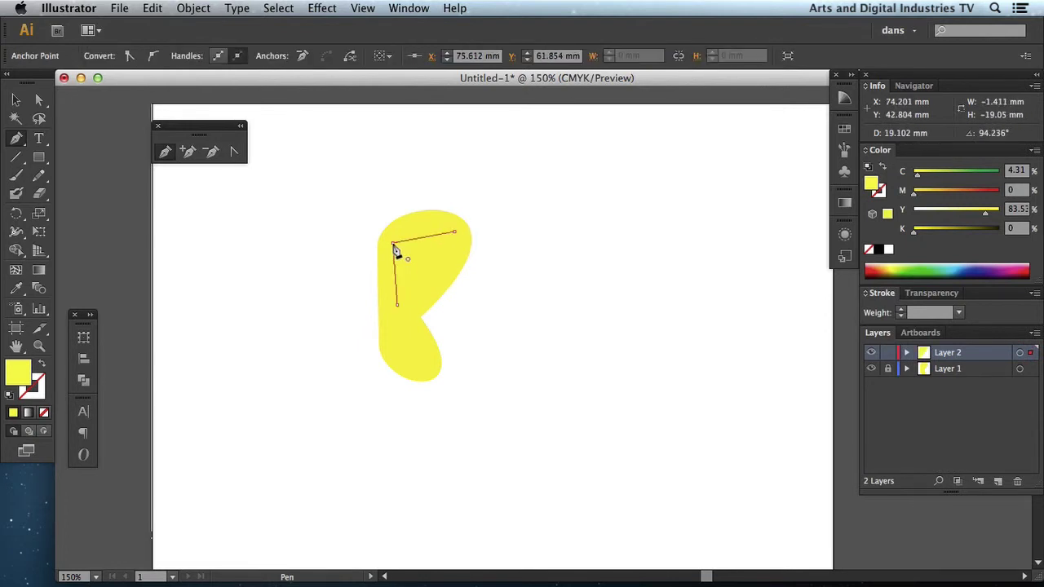
Step: Round all three corners of the triangle into smooth curves
click(233, 153)
drag(455, 236, 475, 254)
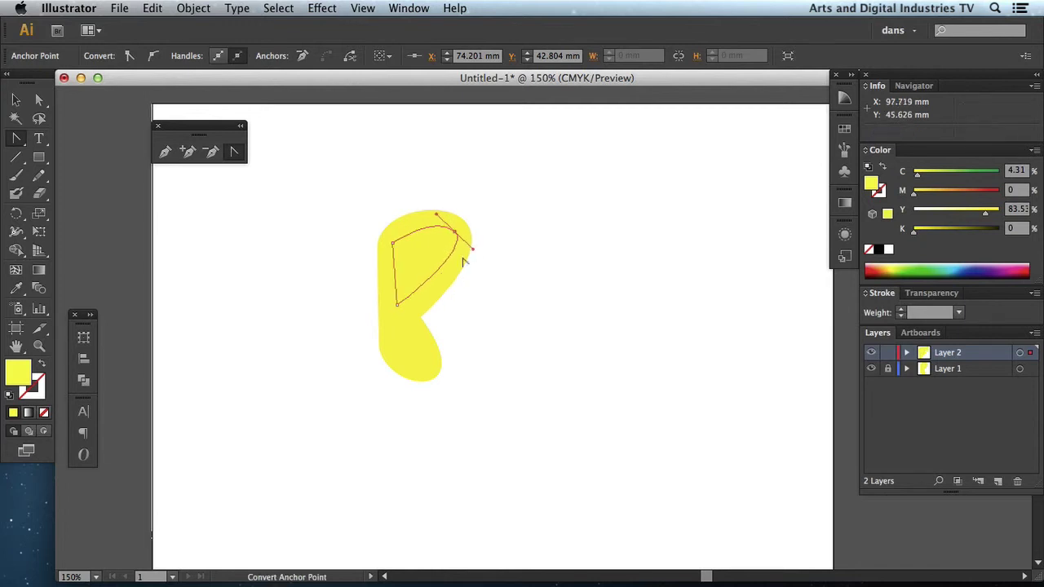
drag(399, 308, 391, 301)
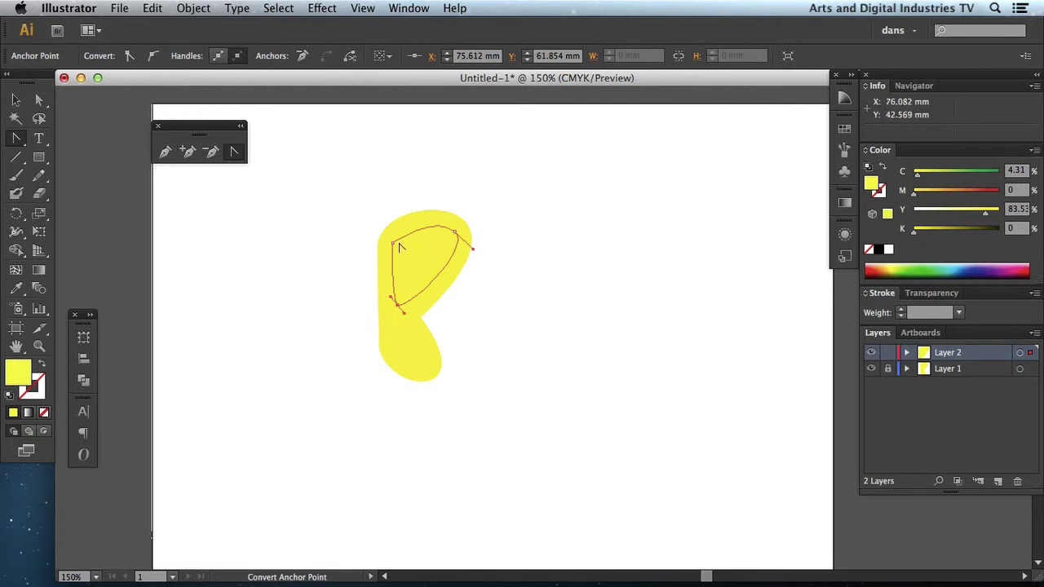
drag(394, 246, 400, 237)
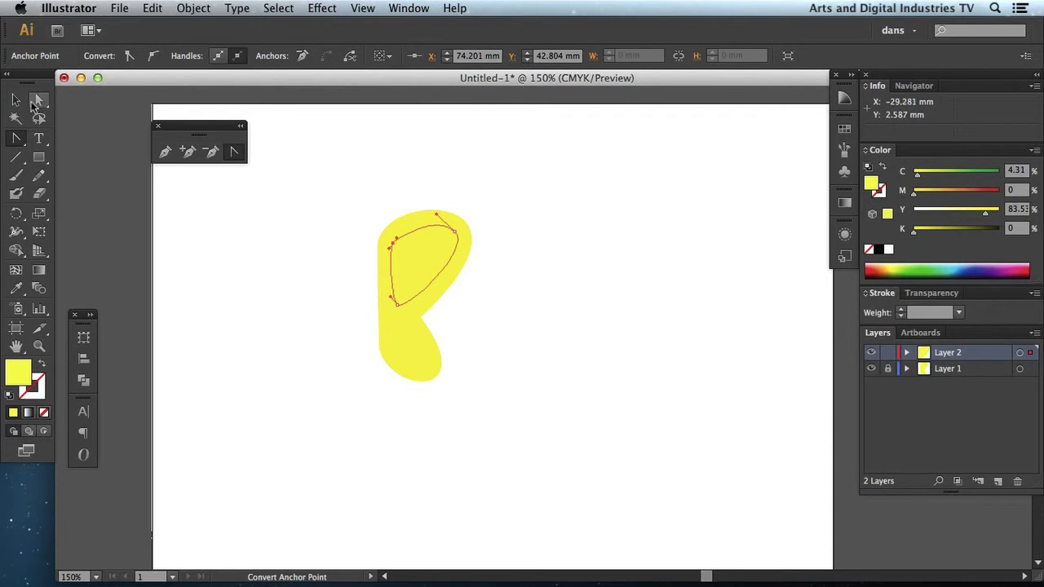
Step: Fill the inner shape orange at C 0, M 36.47, Y 98.04, K 0.78
click(15, 99)
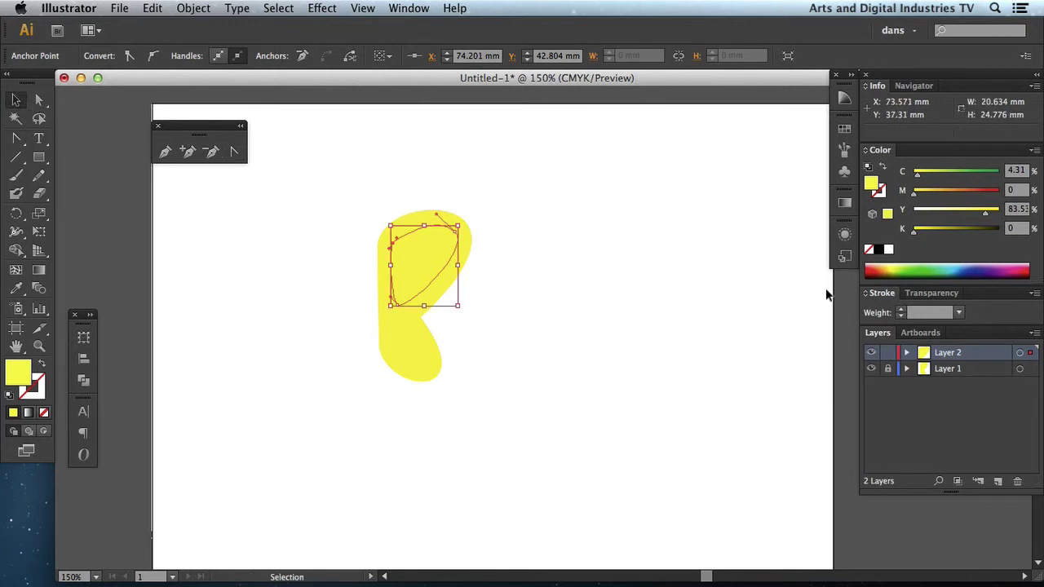
click(885, 266)
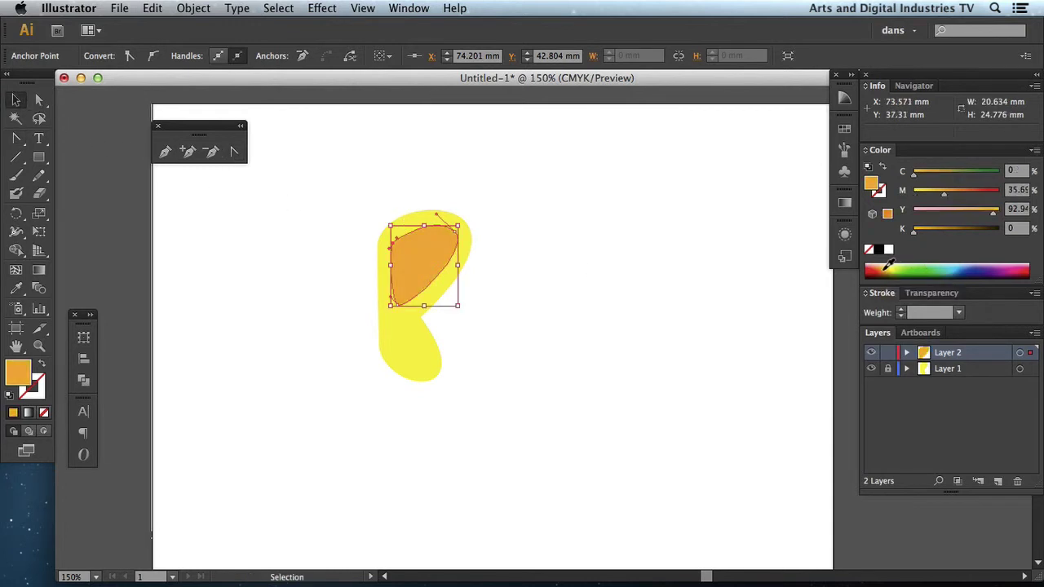
click(888, 267)
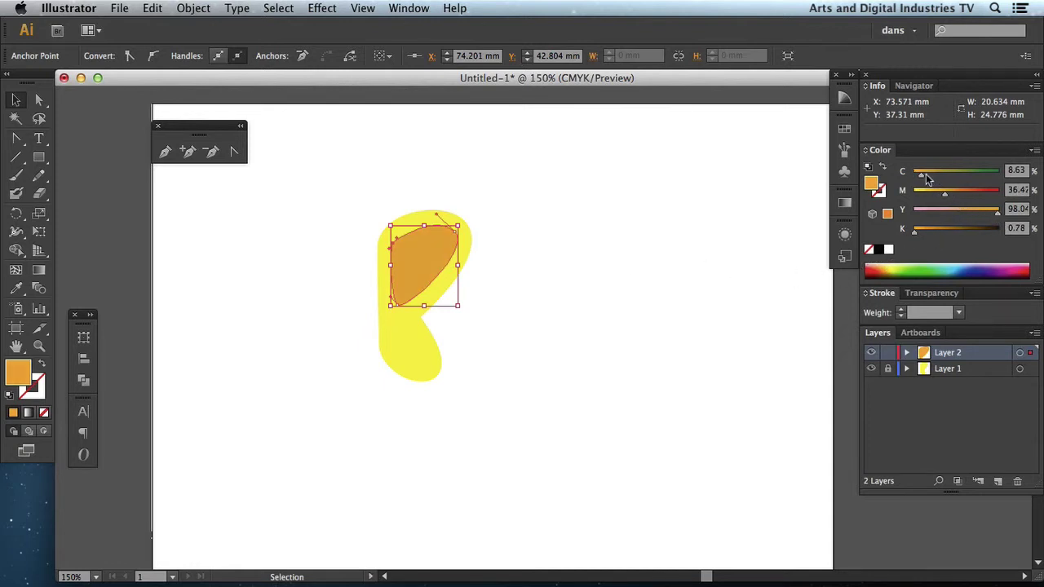
drag(926, 176, 904, 176)
drag(38, 157, 92, 193)
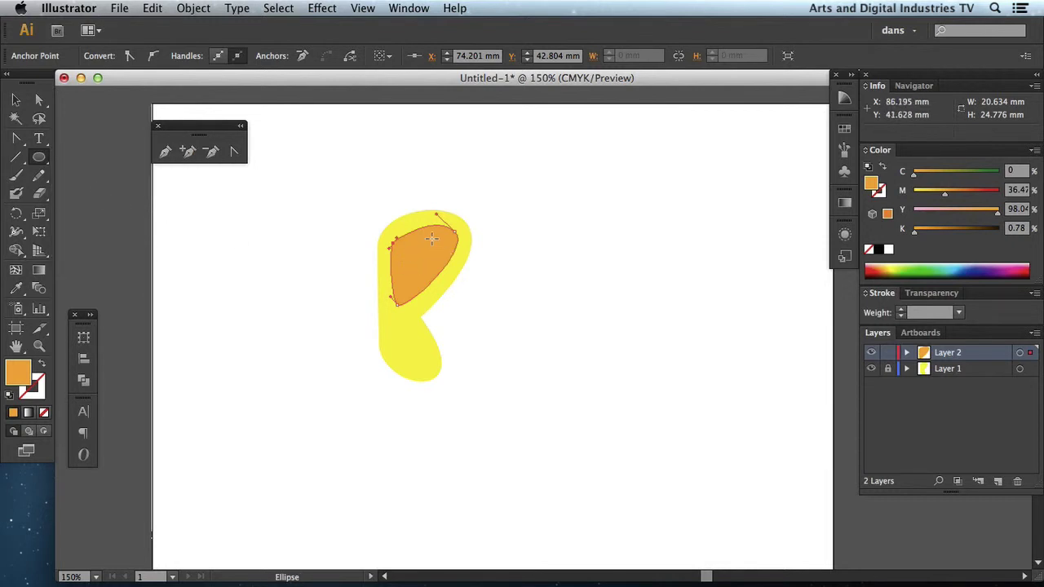
Step: Draw small red circular spots (C 0, M 92.94, Y 100, K 0) on the orange shape
drag(433, 238, 446, 252)
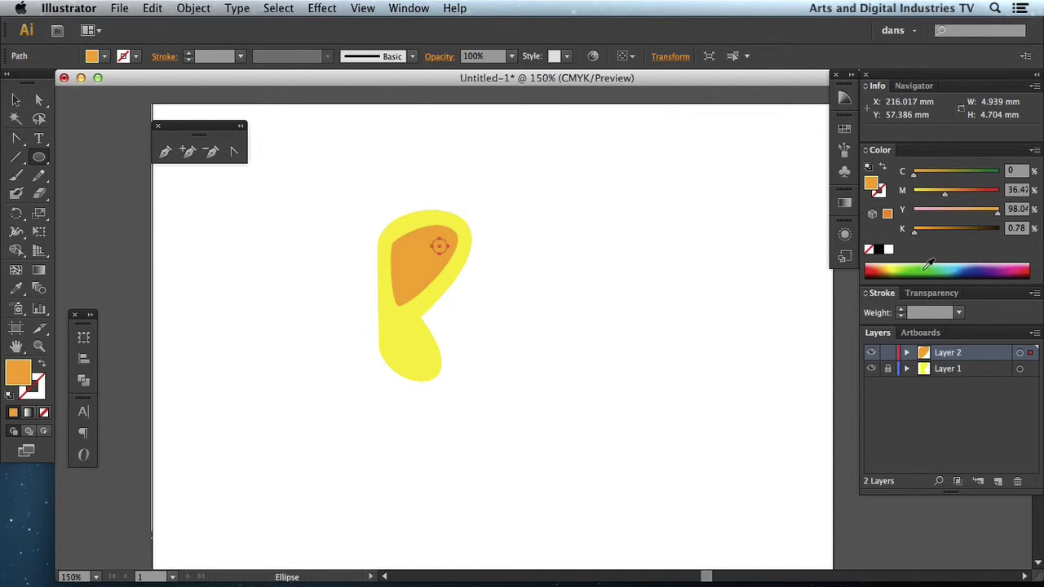
click(874, 270)
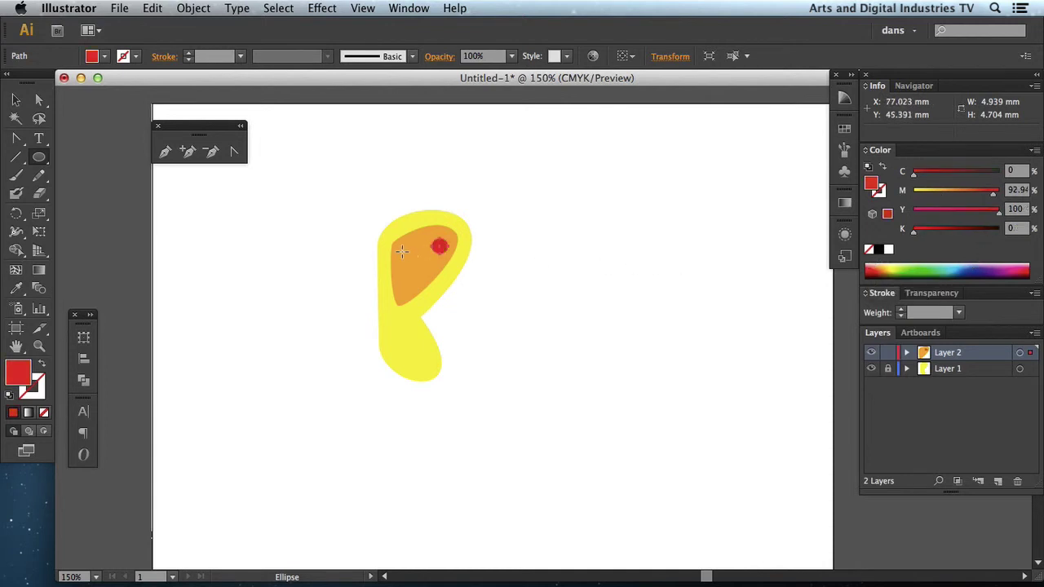
mouse_move(400, 248)
mouse_down()
mouse_move(415, 263)
mouse_move(399, 294)
mouse_up()
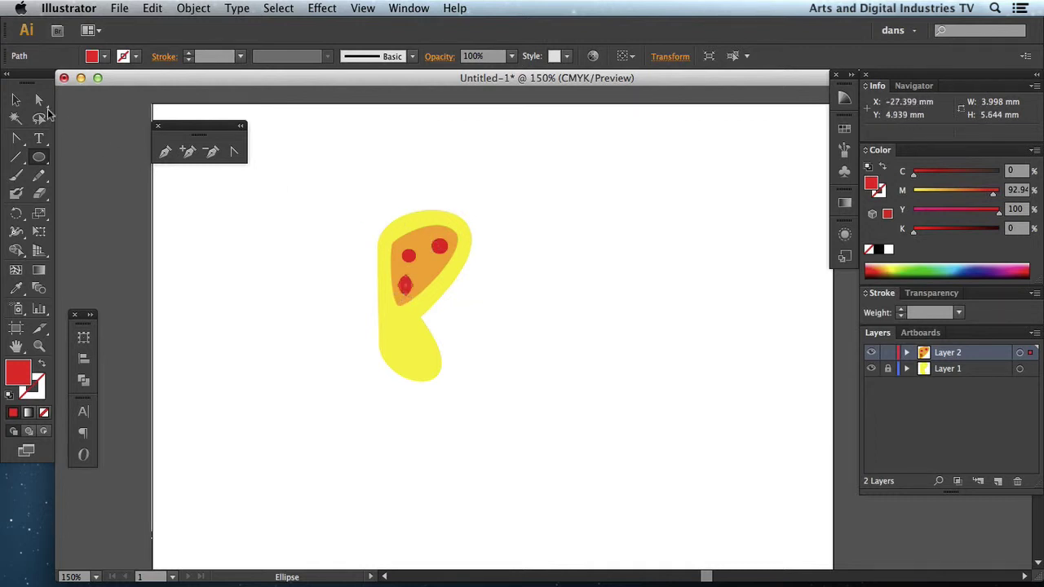
click(164, 151)
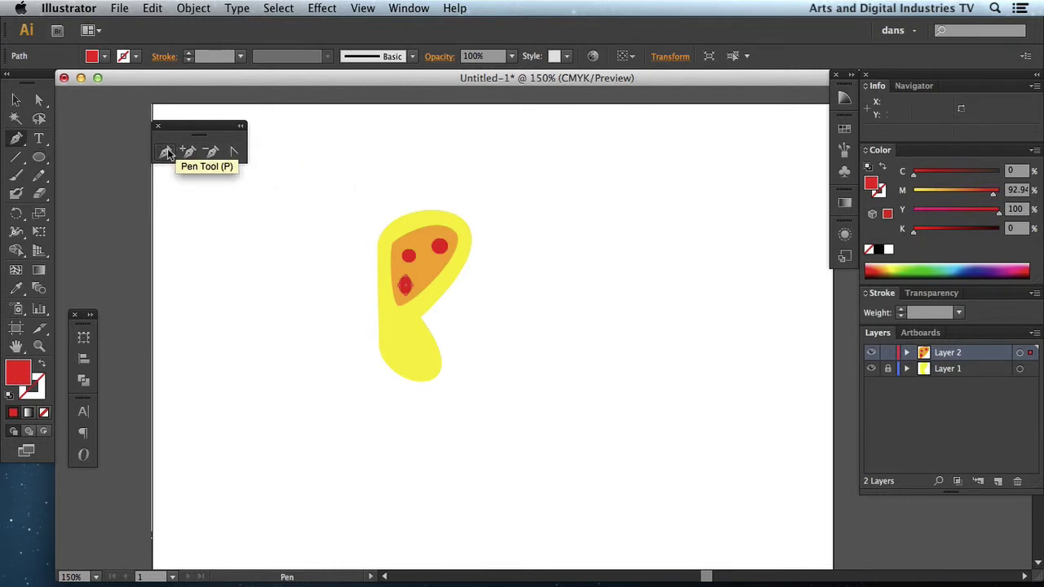
Step: Draw a two-point path in the lower wing lobe and curve both ends into an oval
click(424, 372)
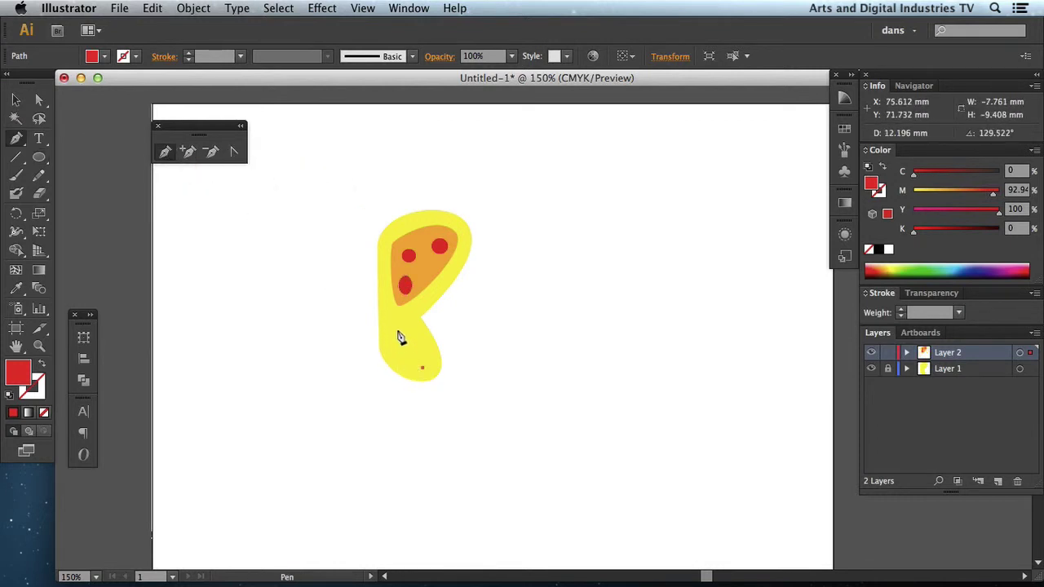
click(397, 323)
click(422, 371)
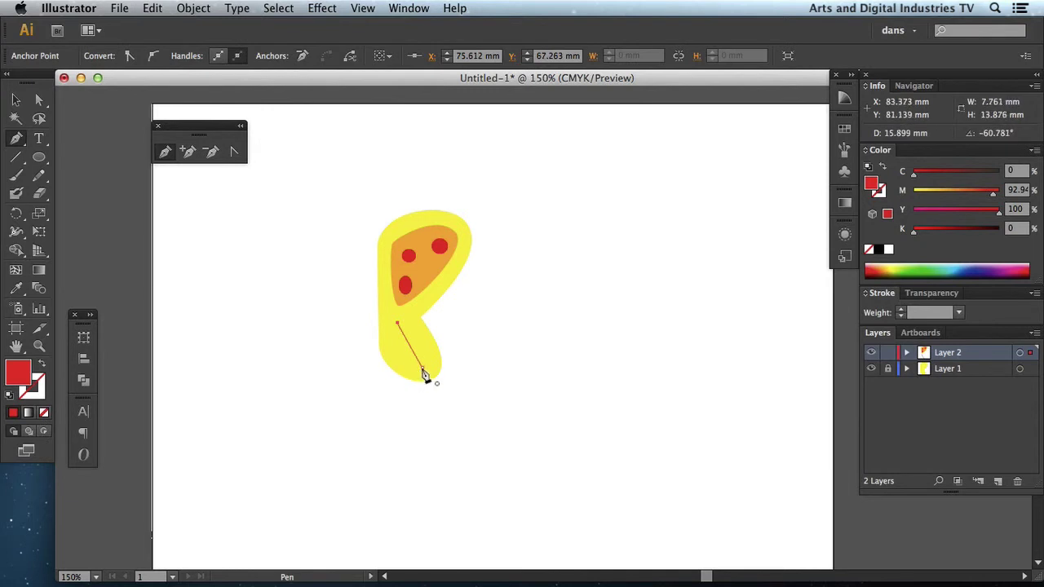
click(235, 151)
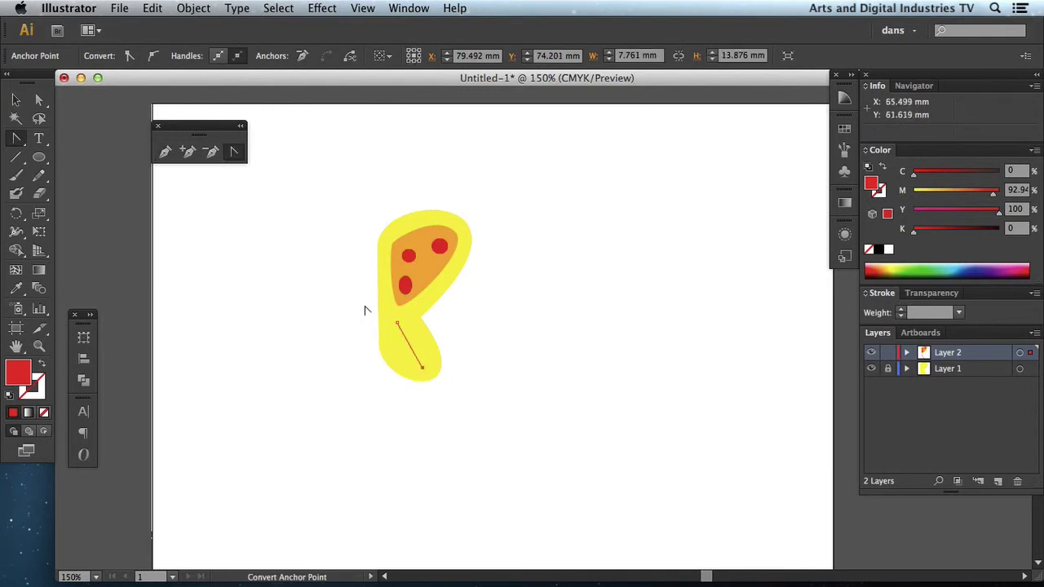
drag(423, 371, 446, 359)
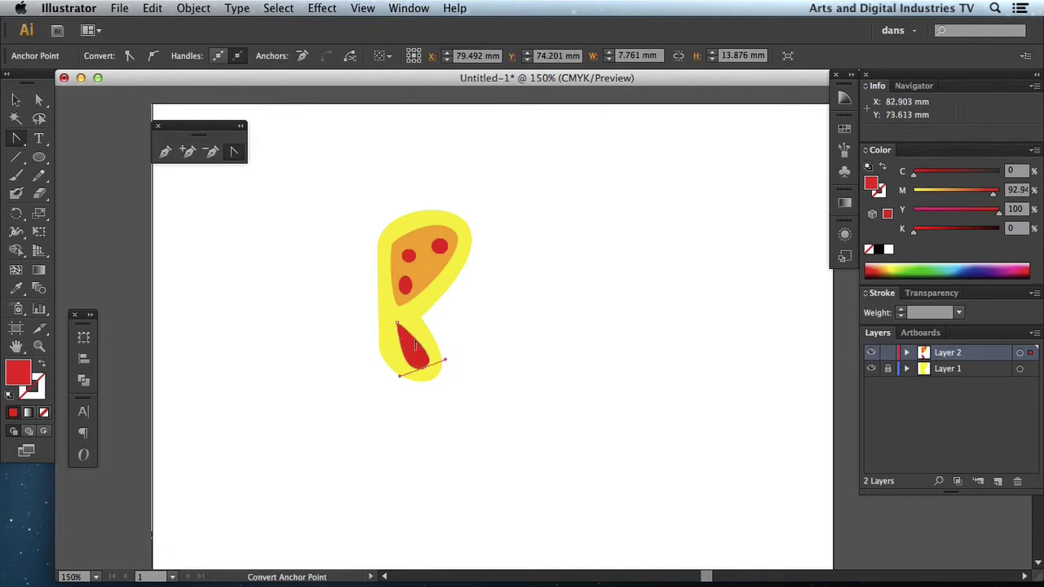
drag(397, 324, 384, 326)
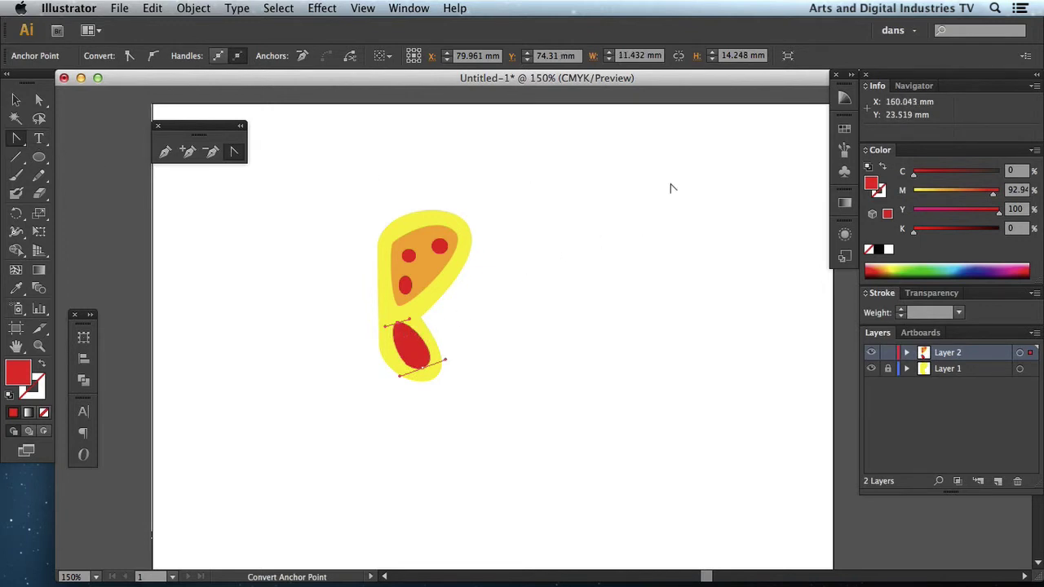
Step: Copy the upper shape's orange fill onto the lower oval with the Eyedropper
click(17, 290)
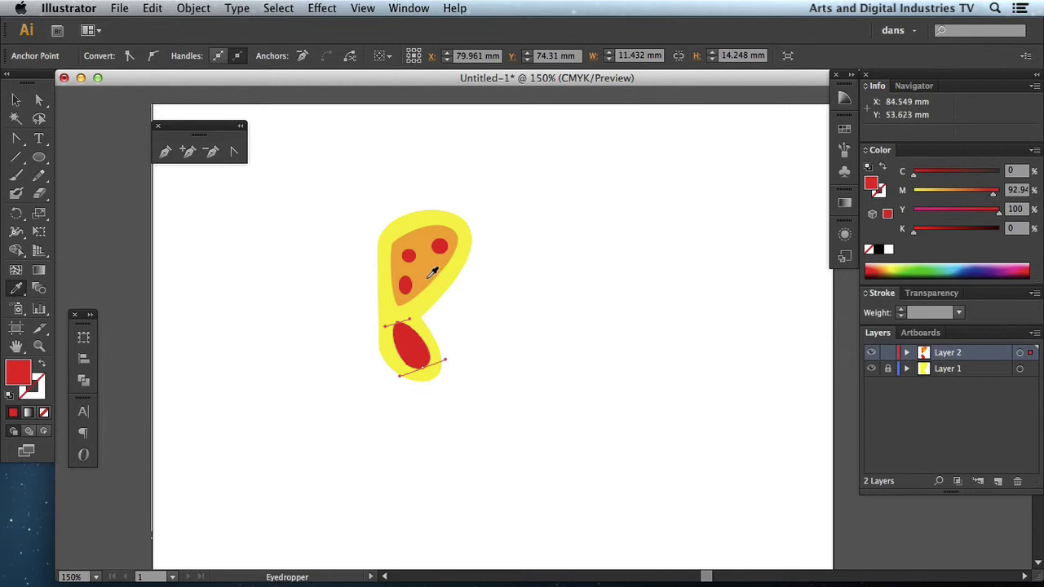
click(433, 273)
click(16, 99)
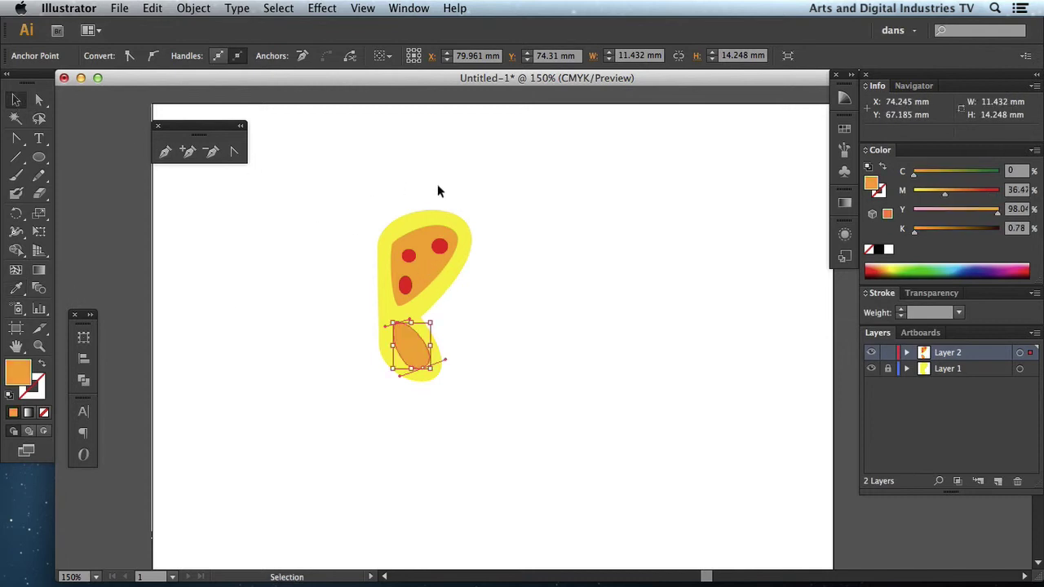
click(558, 269)
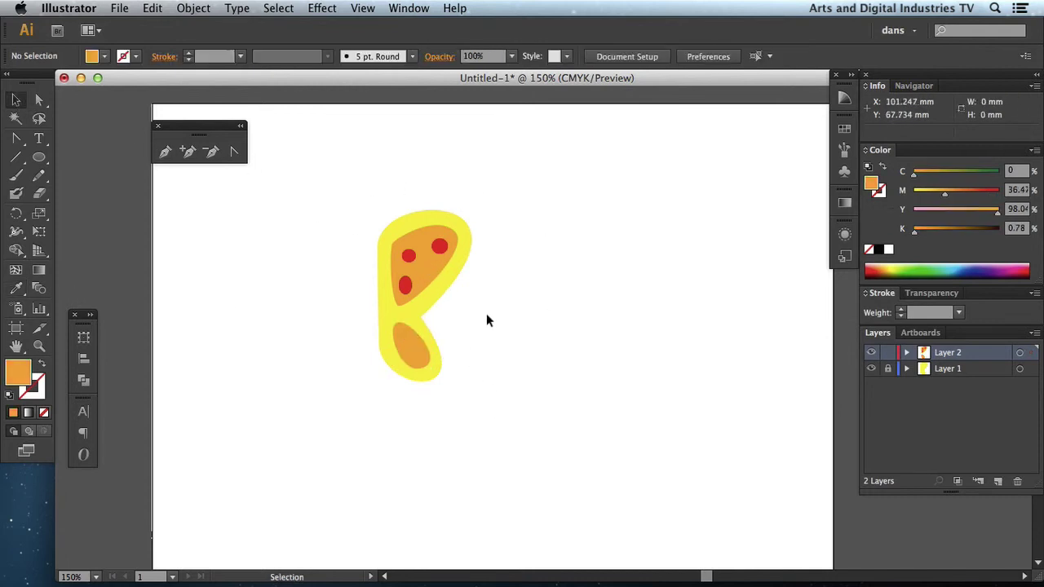
Step: Unlock Layer 1, select the whole wing, and reflect a copy to the left
click(888, 369)
drag(533, 430, 350, 184)
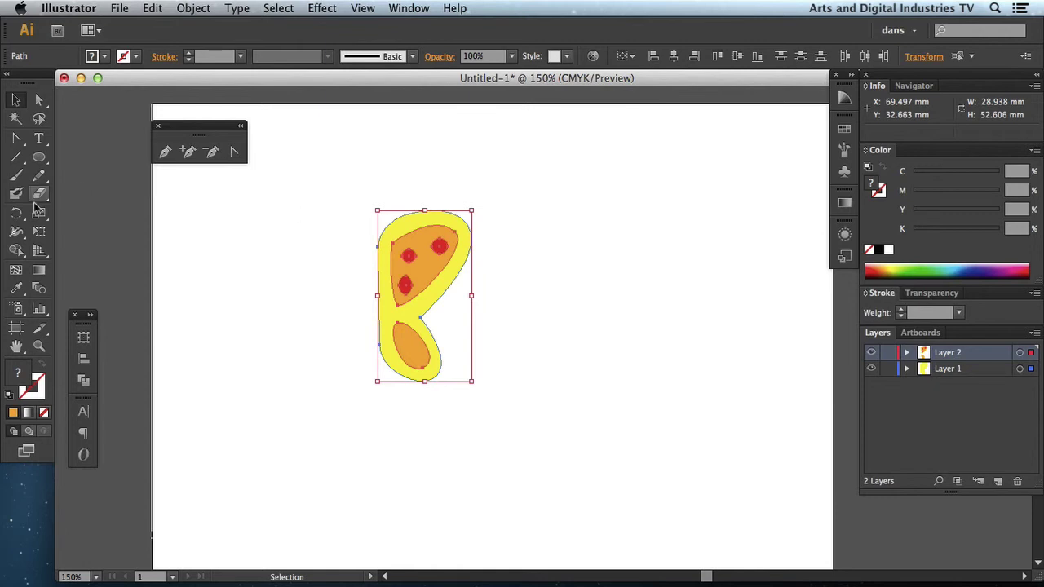
drag(15, 212, 60, 230)
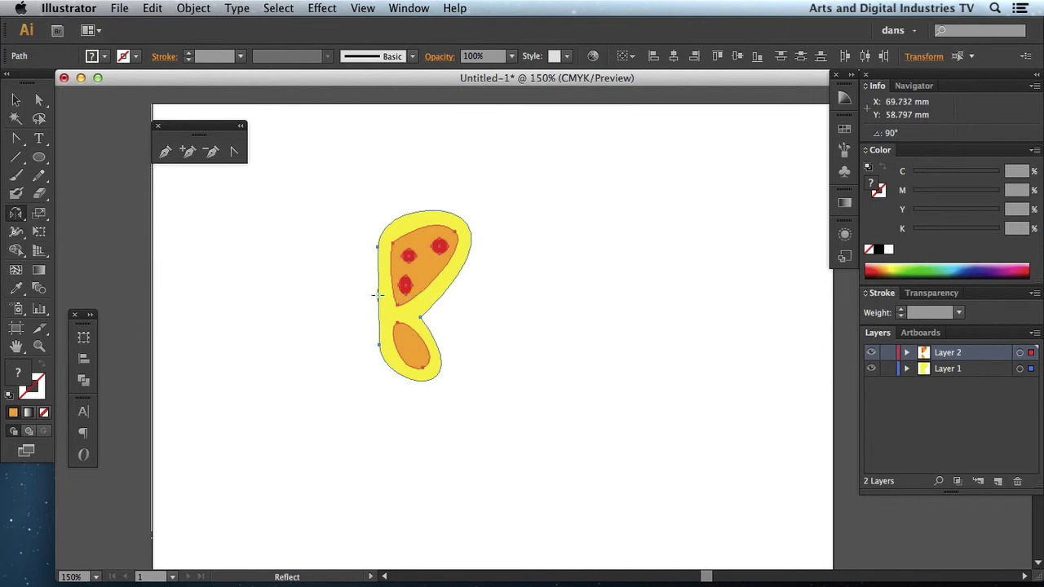
drag(438, 298, 354, 293)
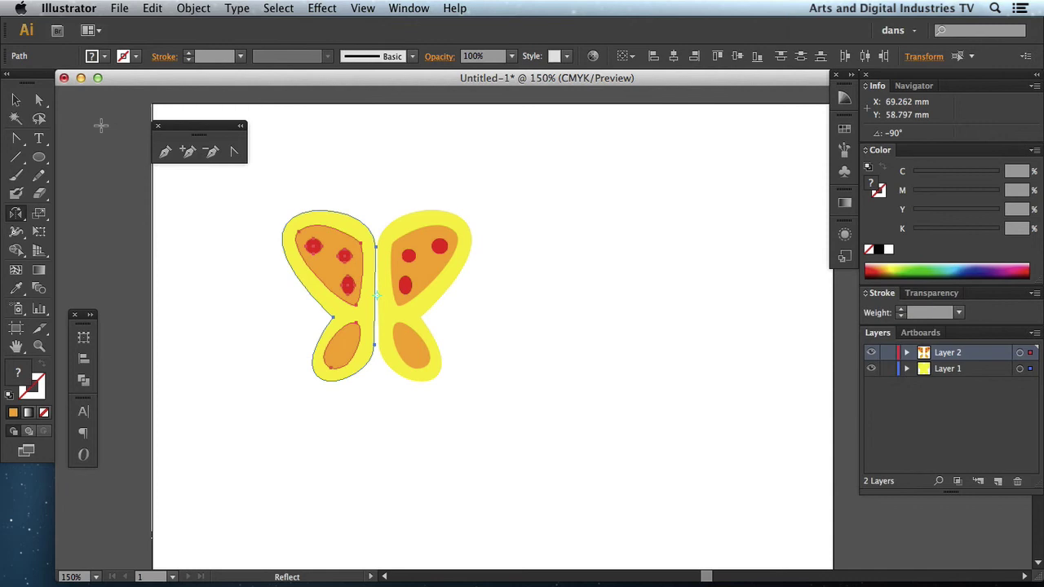
click(16, 99)
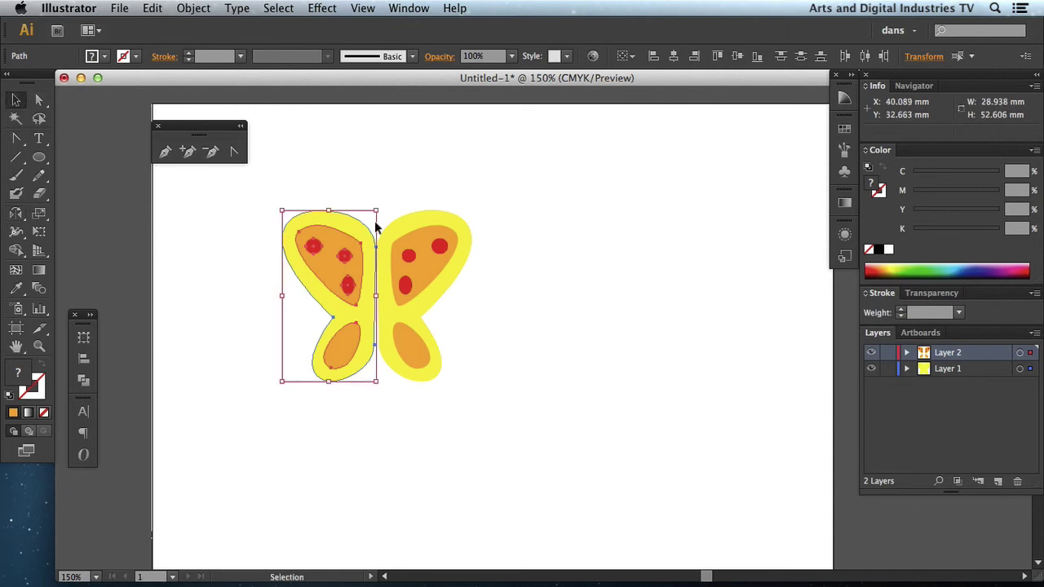
click(483, 194)
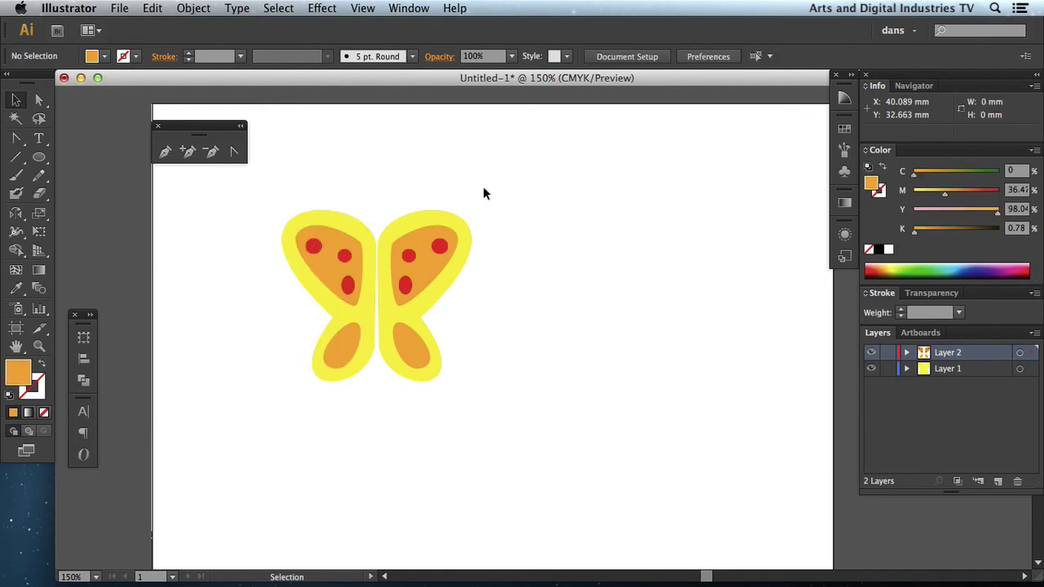